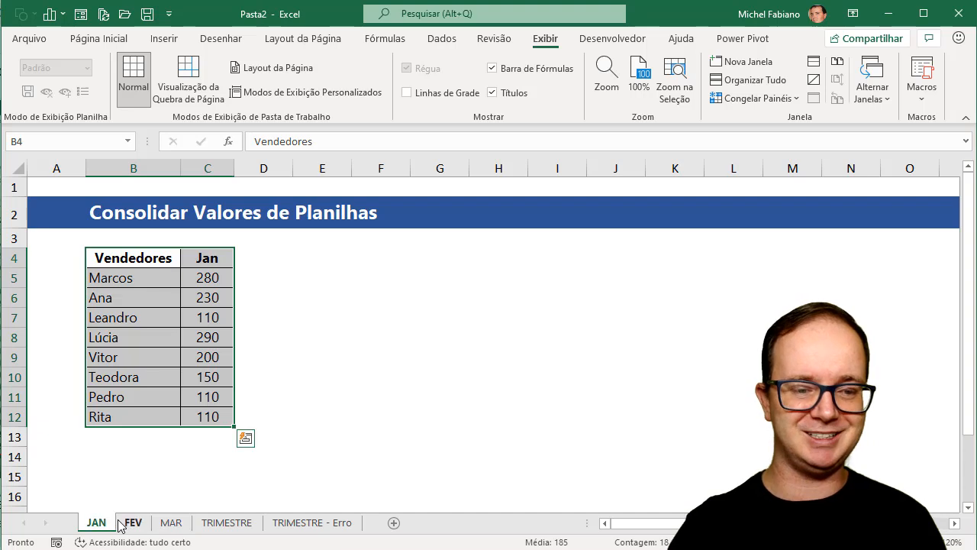
Step: Examine the tables on the JAN, FEV, MAR, TRIMESTRE and TRIMESTRE - Erro sheets
left_click(132, 524)
left_click(165, 526)
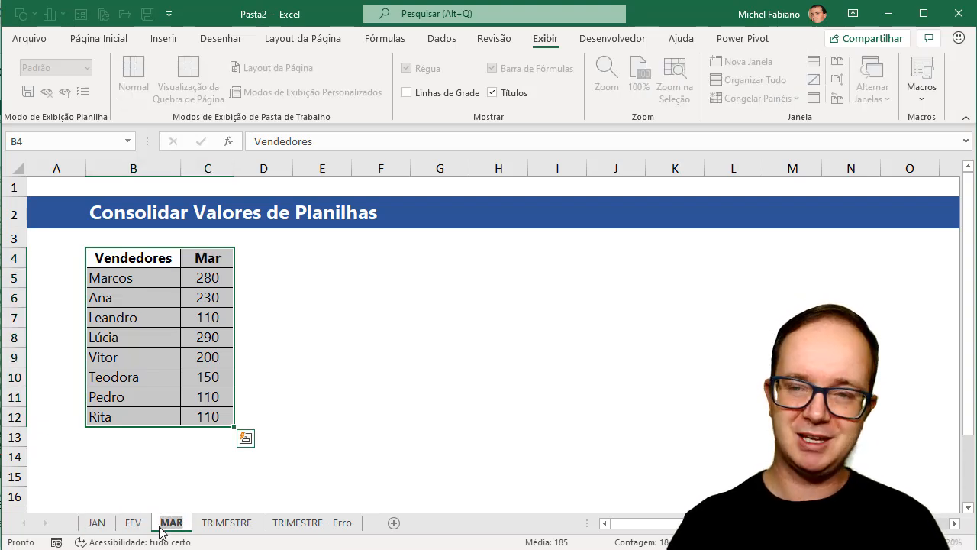
left_click(133, 526)
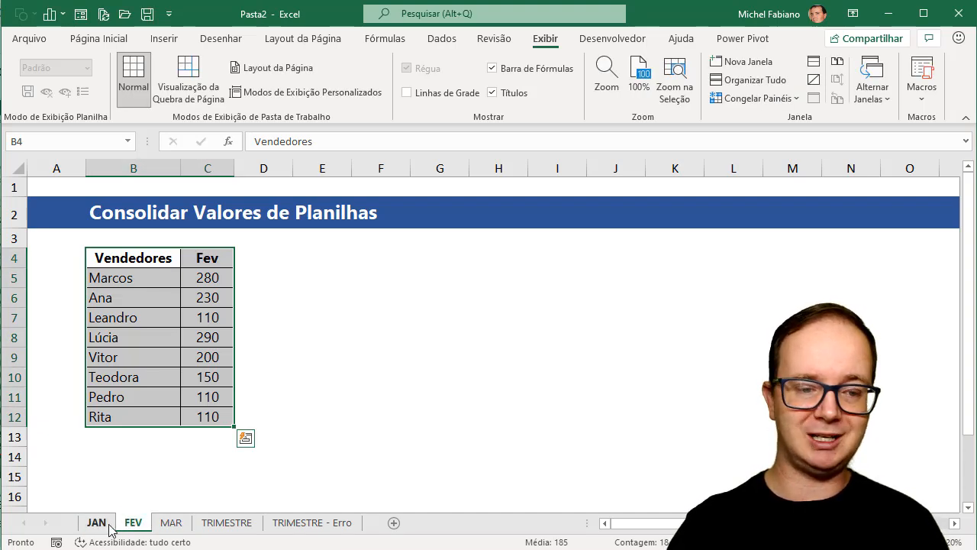
left_click(106, 525)
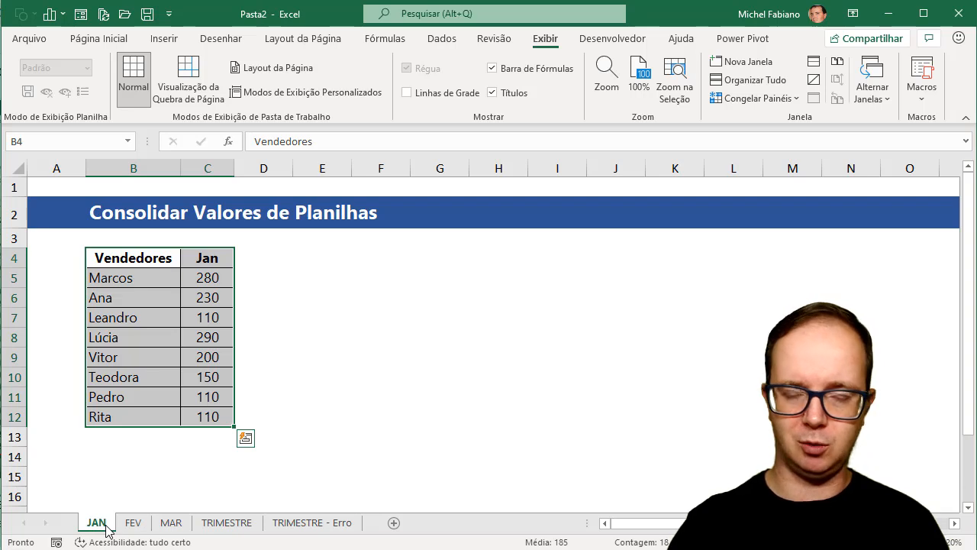
left_click(225, 527)
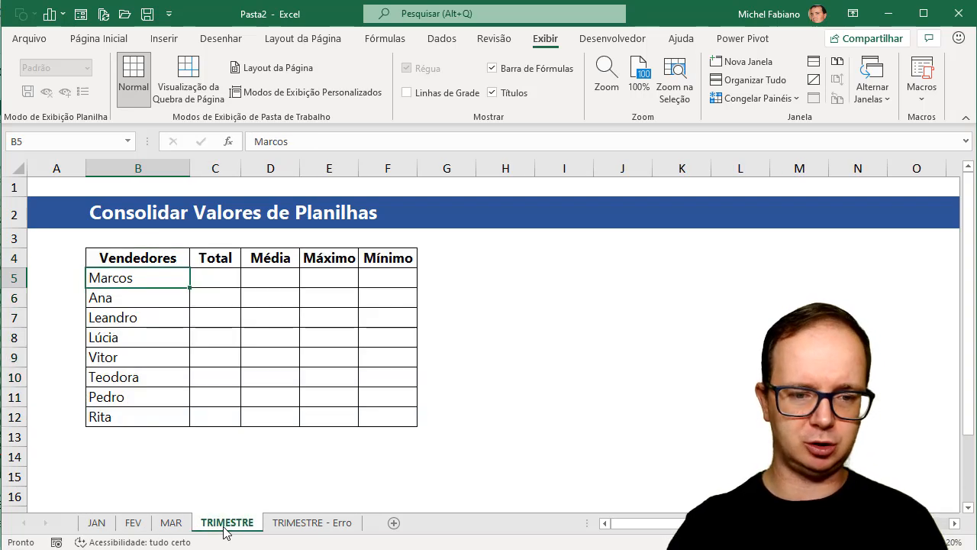
left_click(290, 525)
left_click(252, 527)
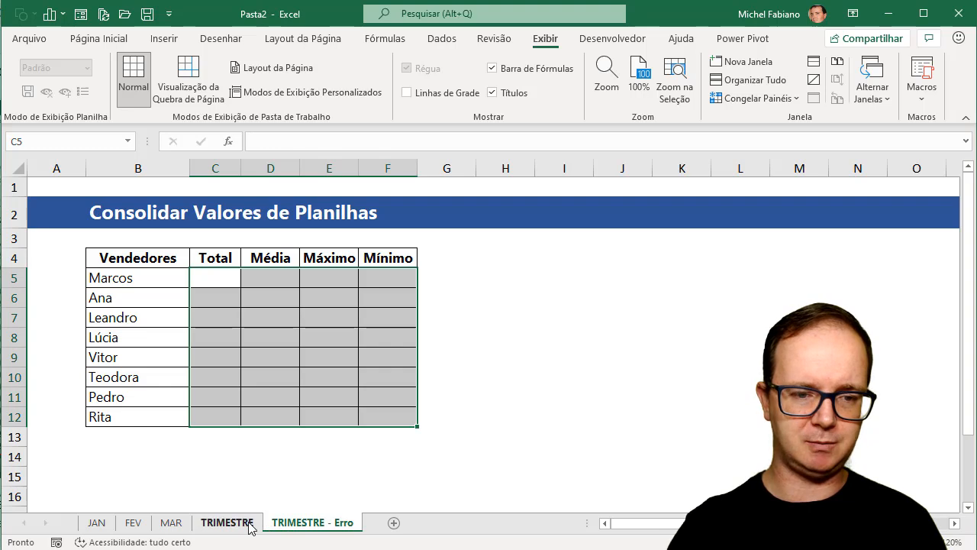
left_click(296, 528)
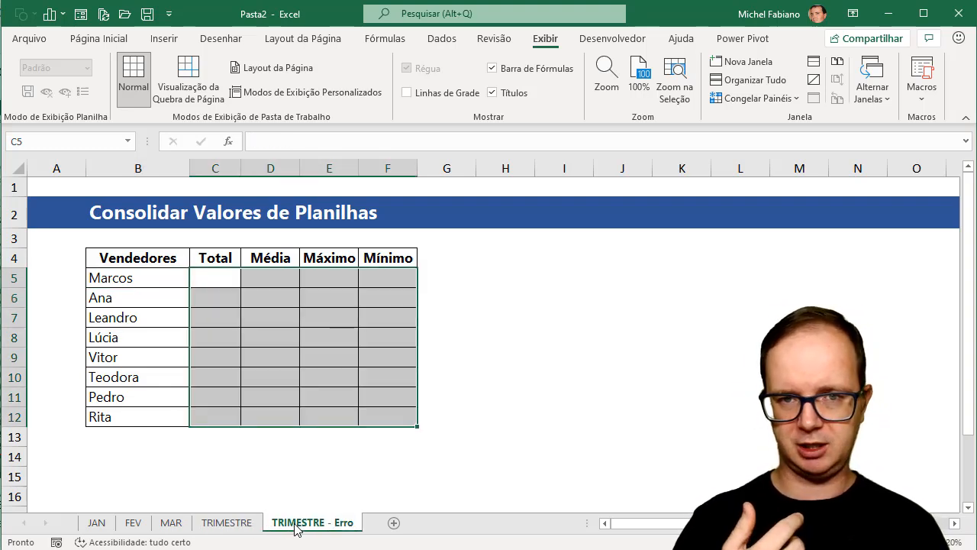
Step: In cell C5 of the TRIMESTRE - Erro sheet, enter the formula =JAN!C5+FEV!C5+MAR!C5 for the first seller's total
left_click(217, 278)
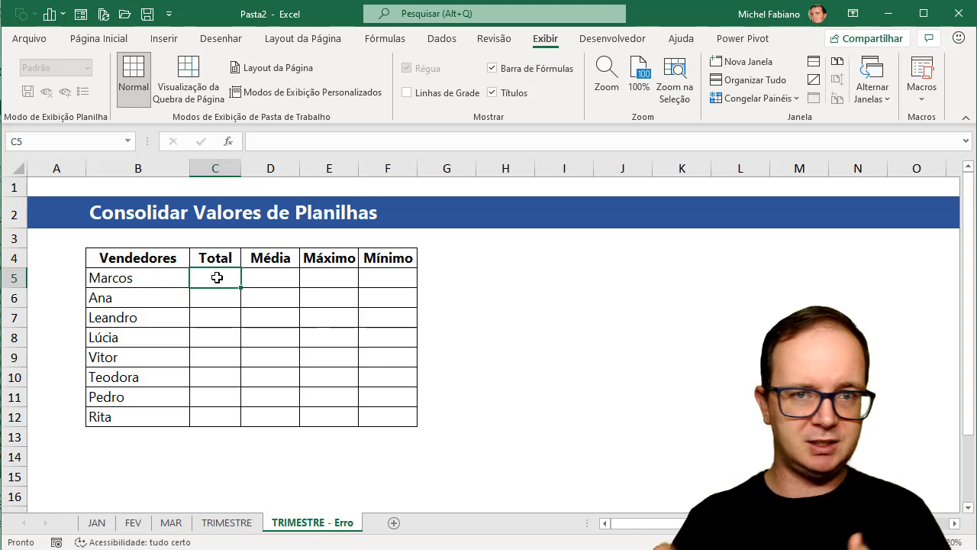
type("=")
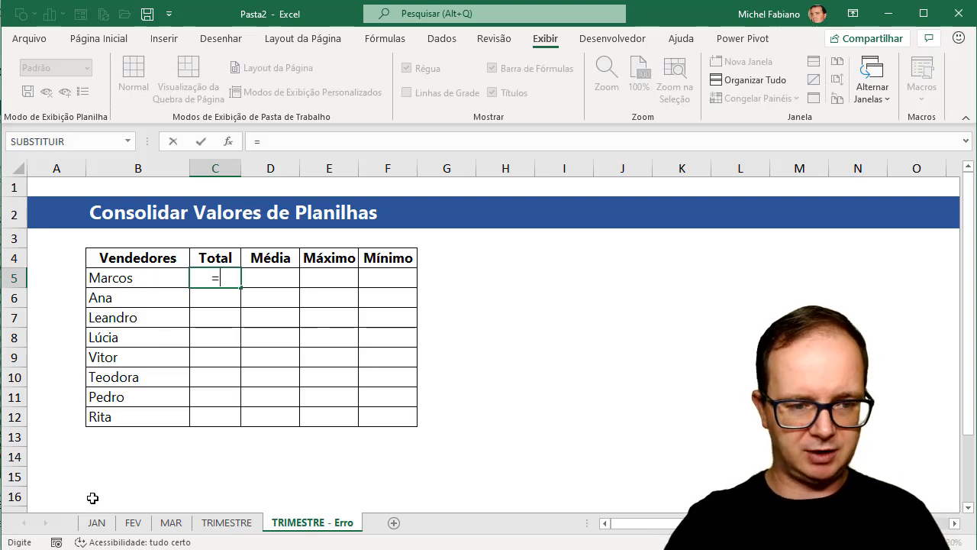
left_click(97, 525)
left_click(218, 279)
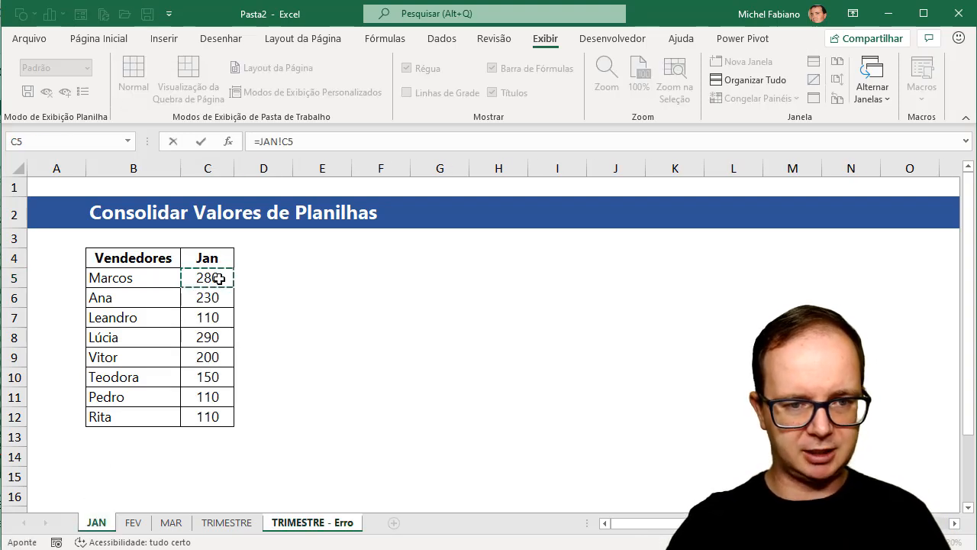
type("+")
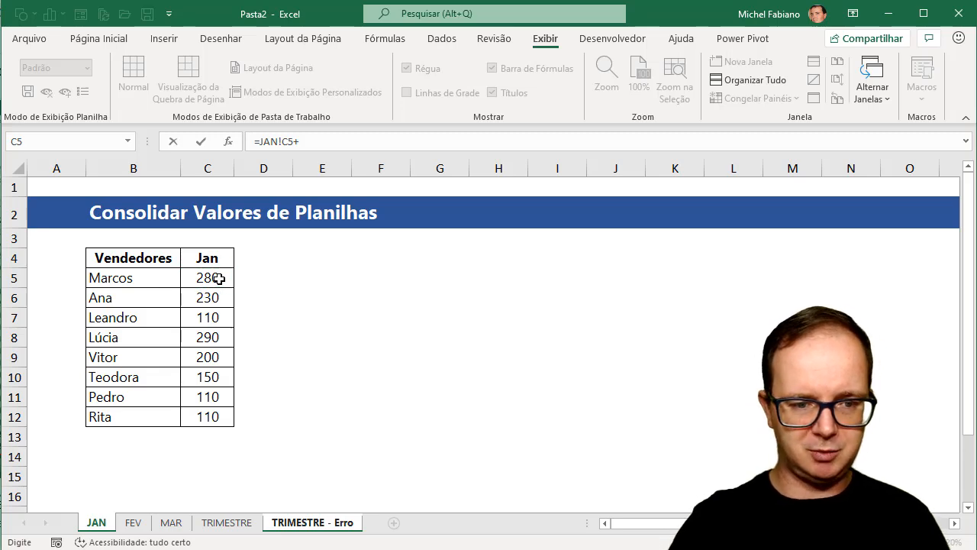
left_click(136, 524)
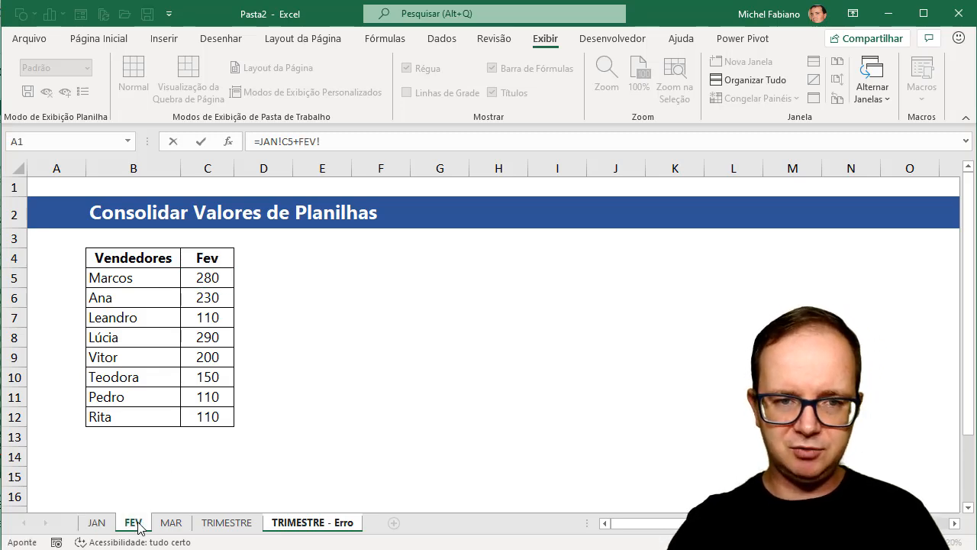
left_click(211, 278)
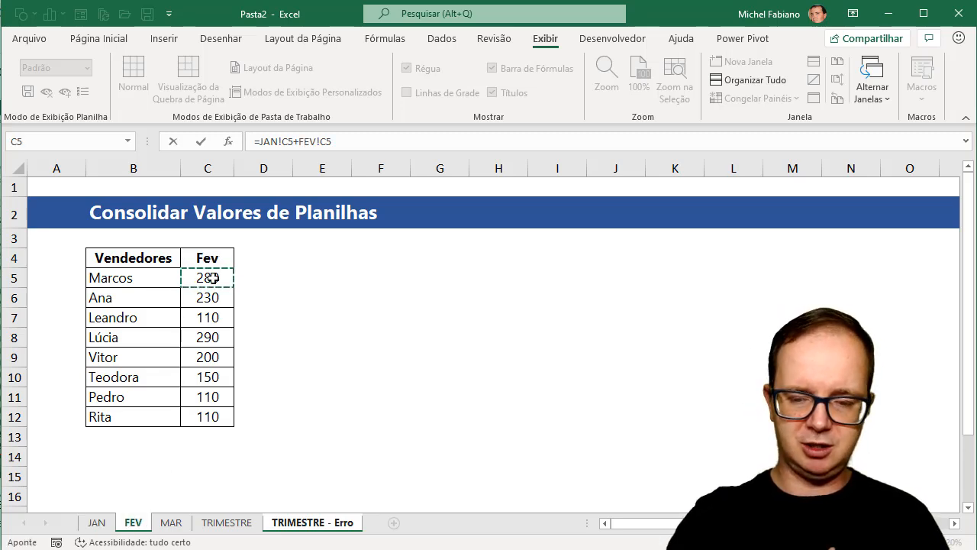
type("+")
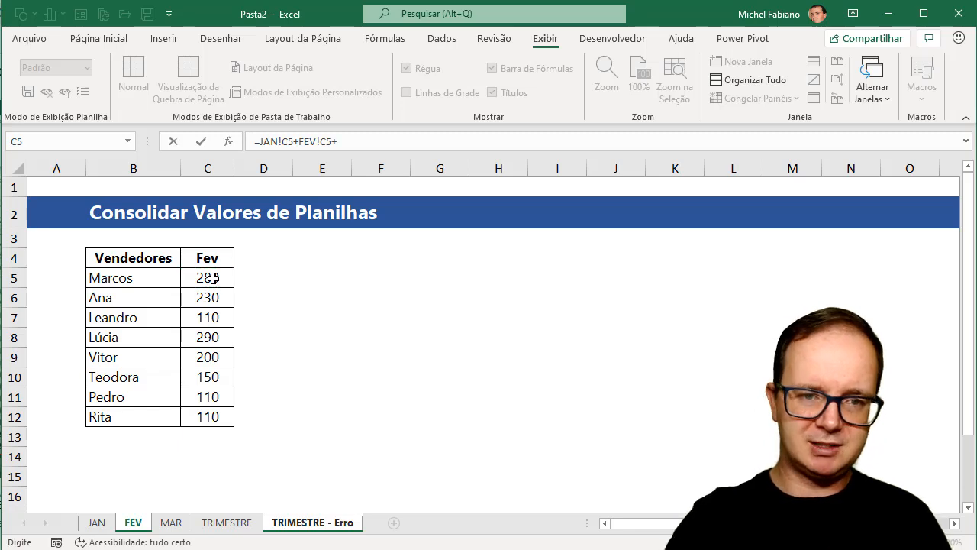
left_click(172, 523)
left_click(214, 277)
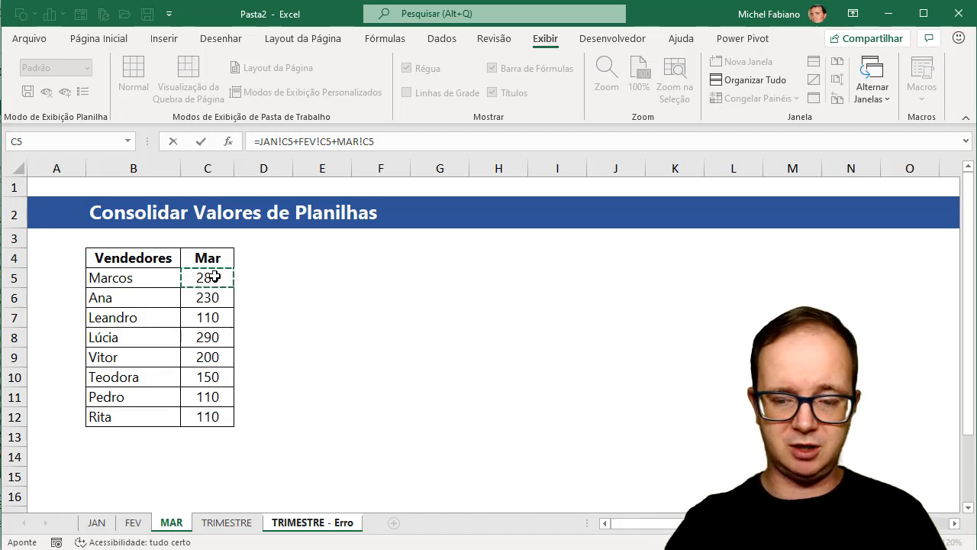
key("Return")
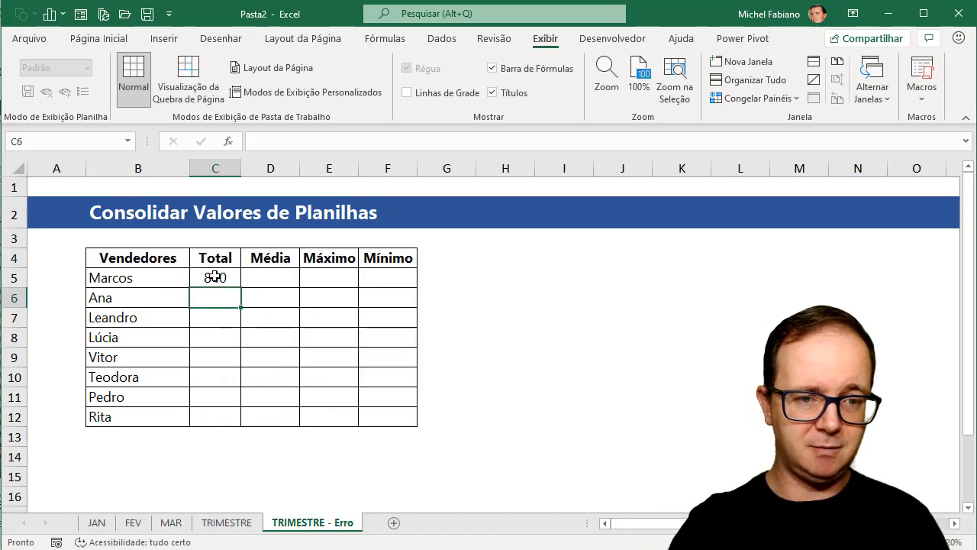
Step: Fill the total formula from C5 down the Total column to C12
right_click(214, 278)
left_click(203, 277)
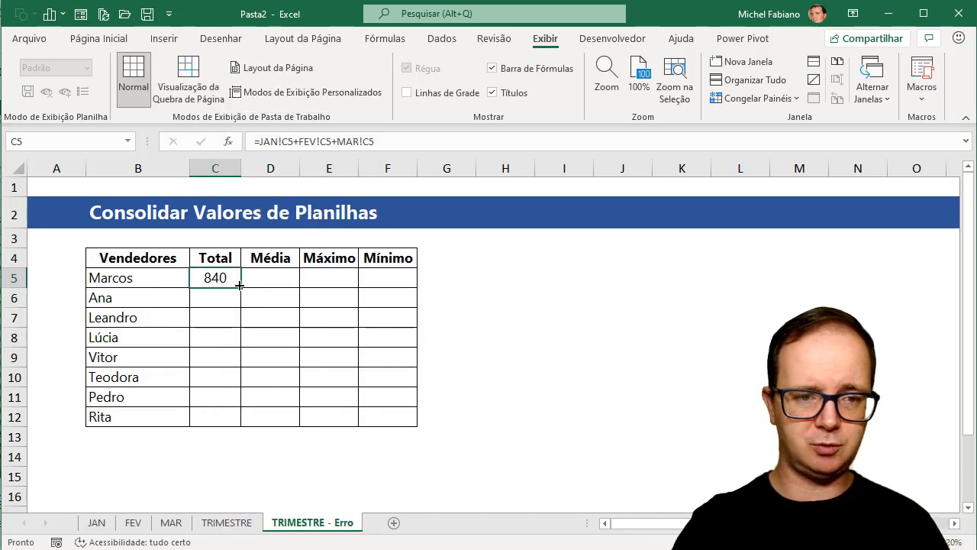
double_click(239, 283)
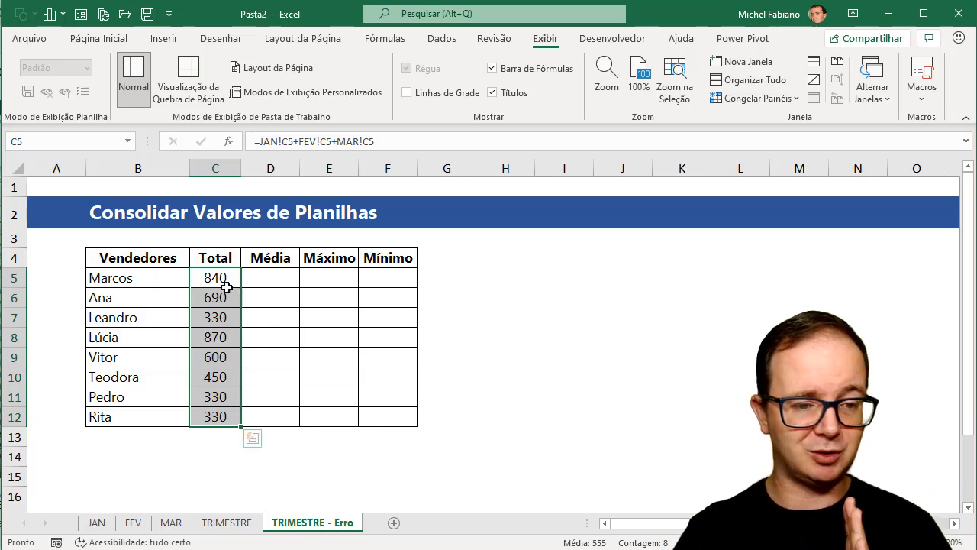
Step: Compare the layout of the monthly tables on the JAN, FEV and MAR sheets and open the TRIMESTRE sheet
left_click(97, 527)
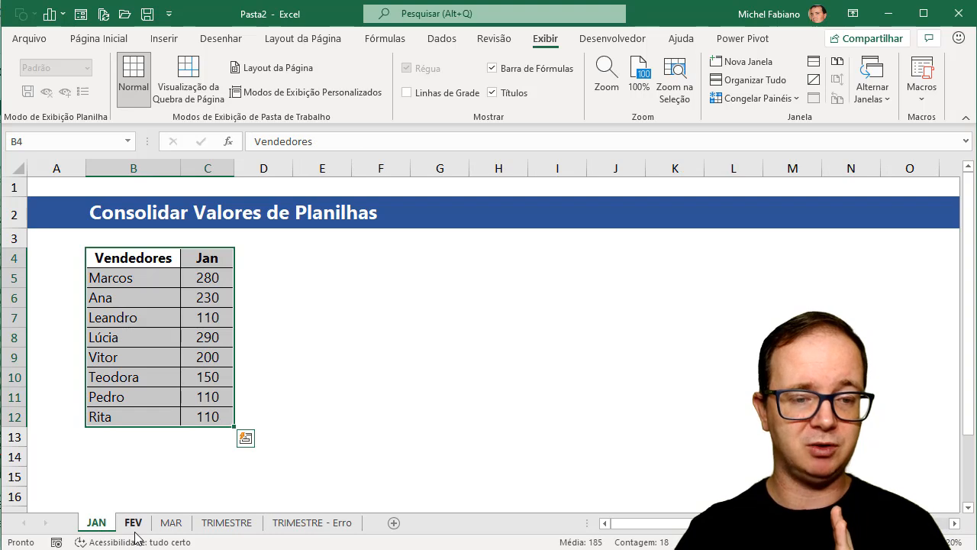
left_click(133, 525)
left_click(172, 525)
left_click(202, 278)
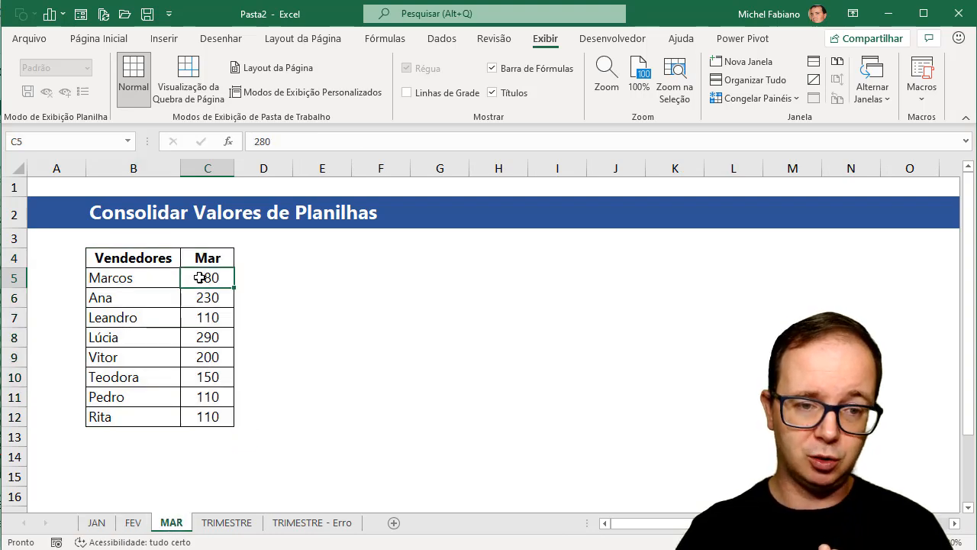
left_click(133, 524)
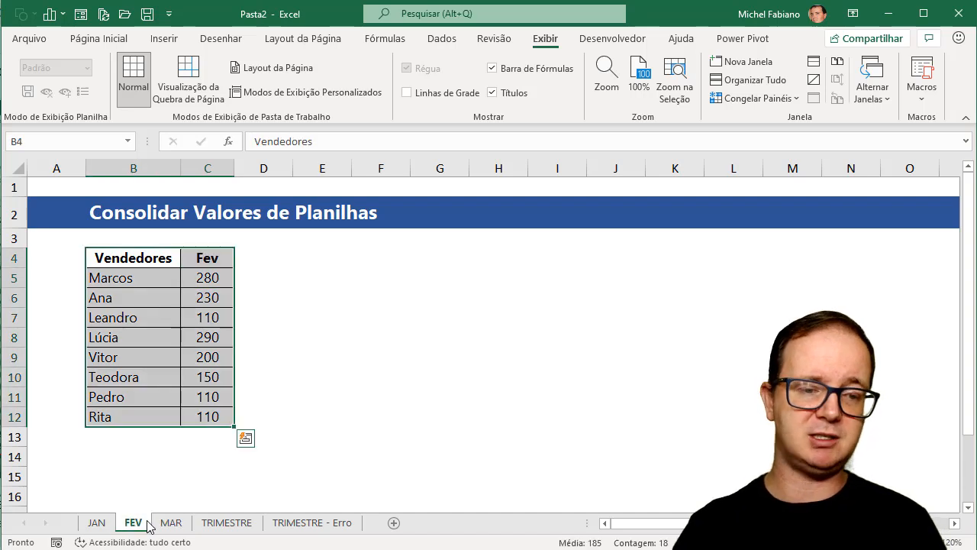
left_click(169, 524)
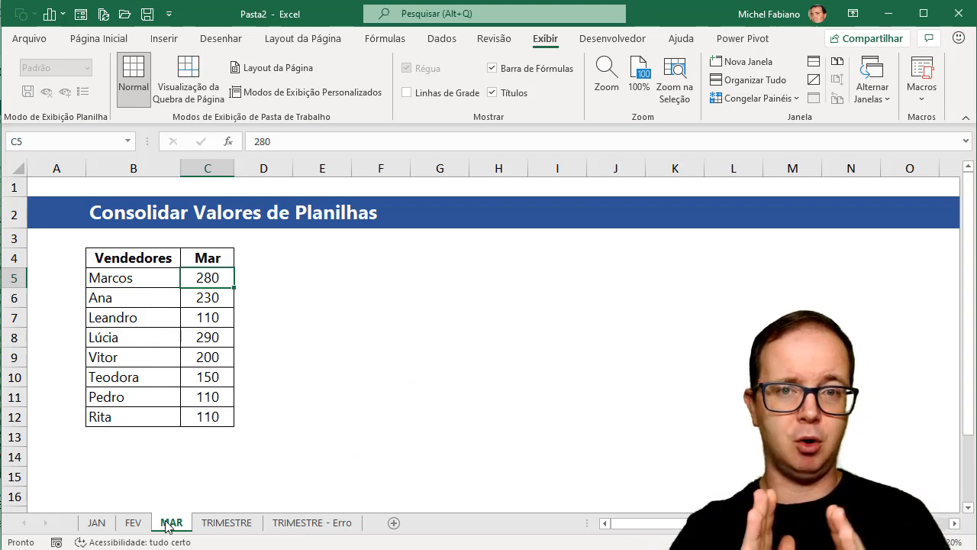
left_click(226, 526)
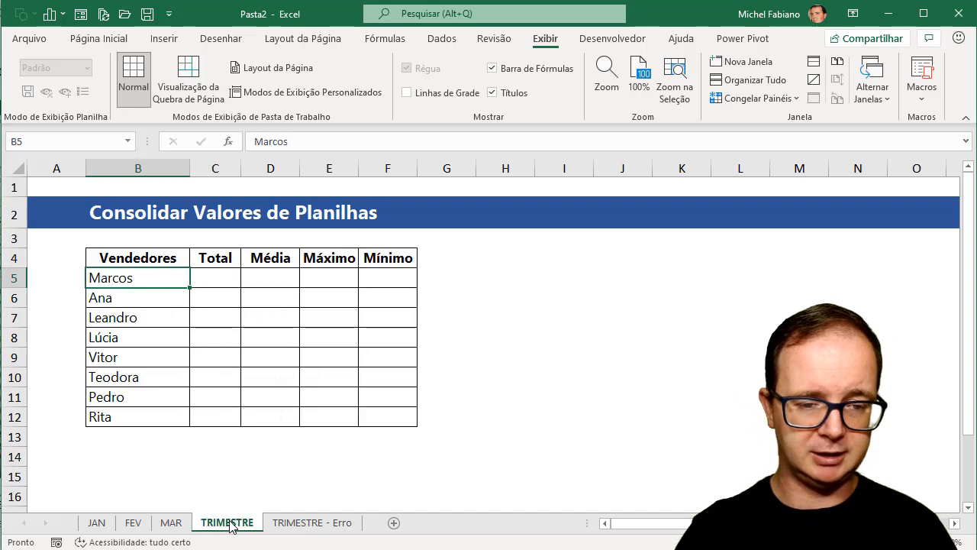
Step: Try the wildcard sheet reference ='*'!c5 in the Total cell C5 of the TRIMESTRE sheet
left_click(224, 277)
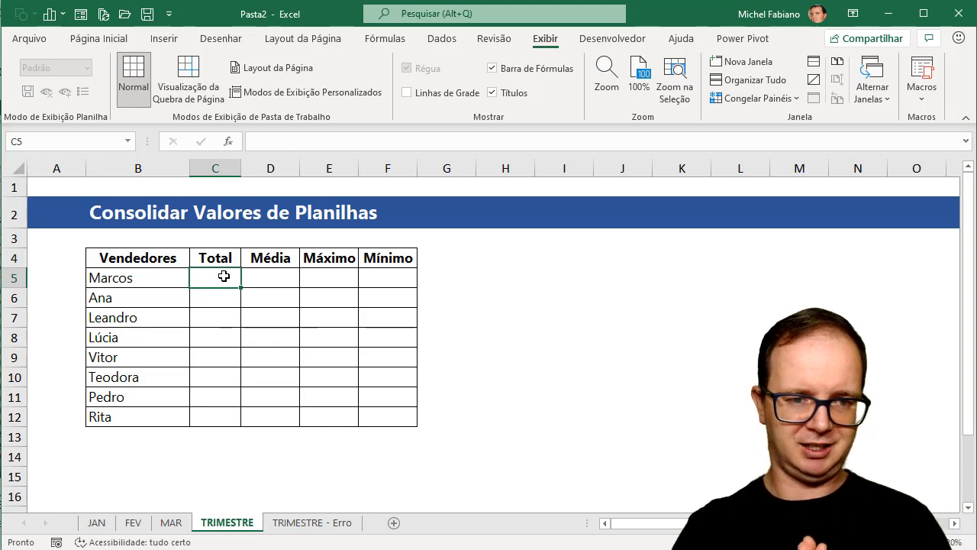
type("=")
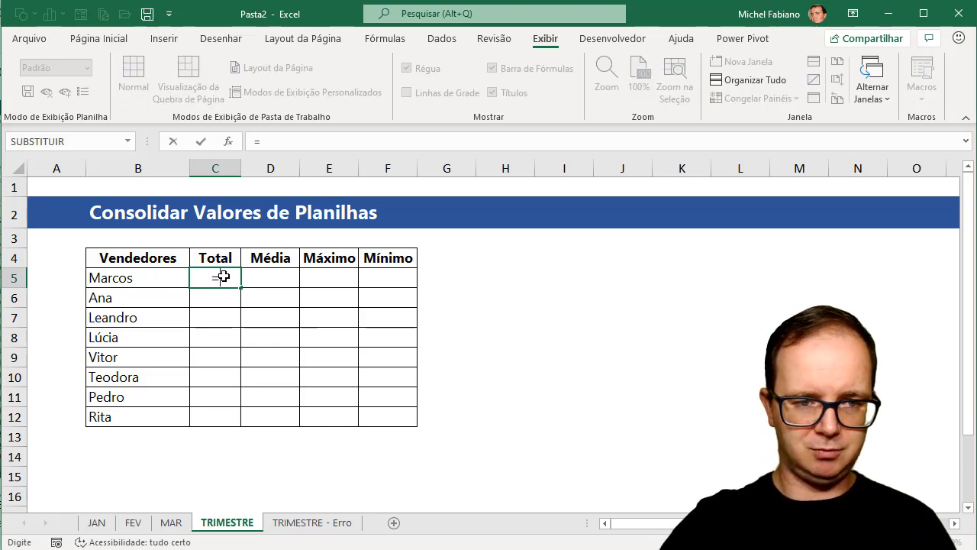
type("'")
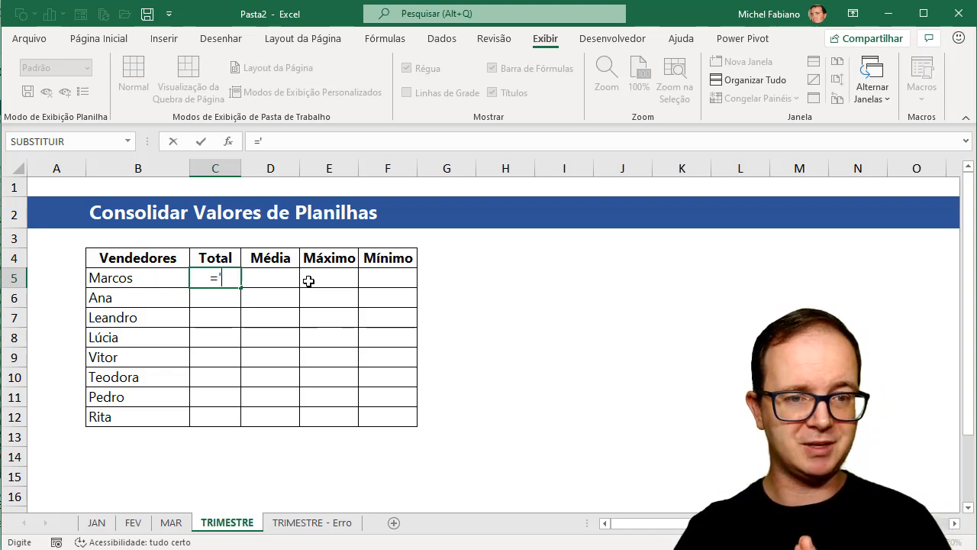
type("*")
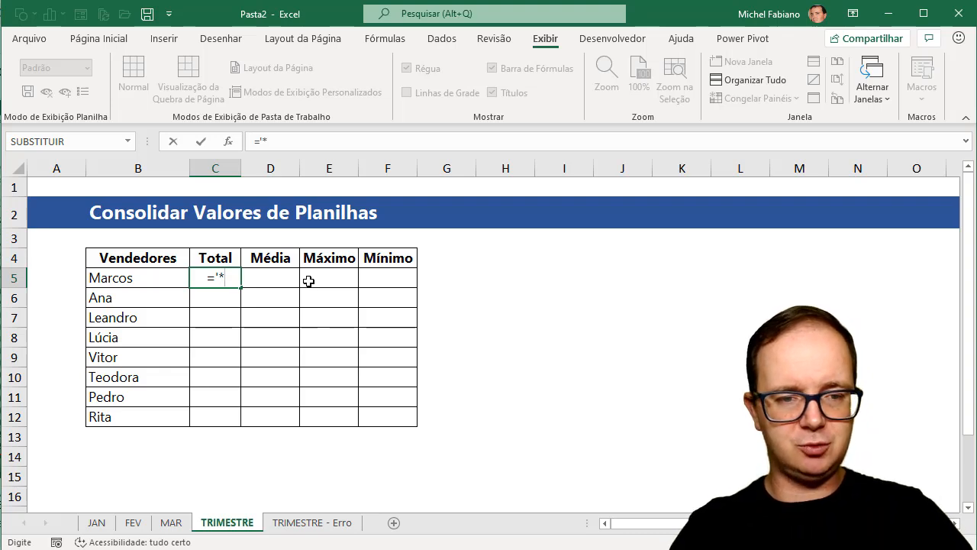
type("'")
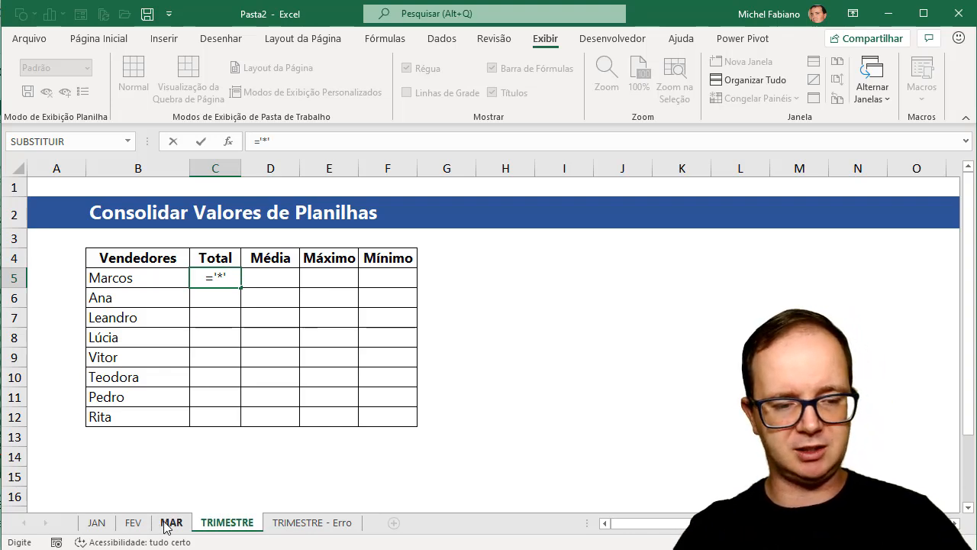
type("!")
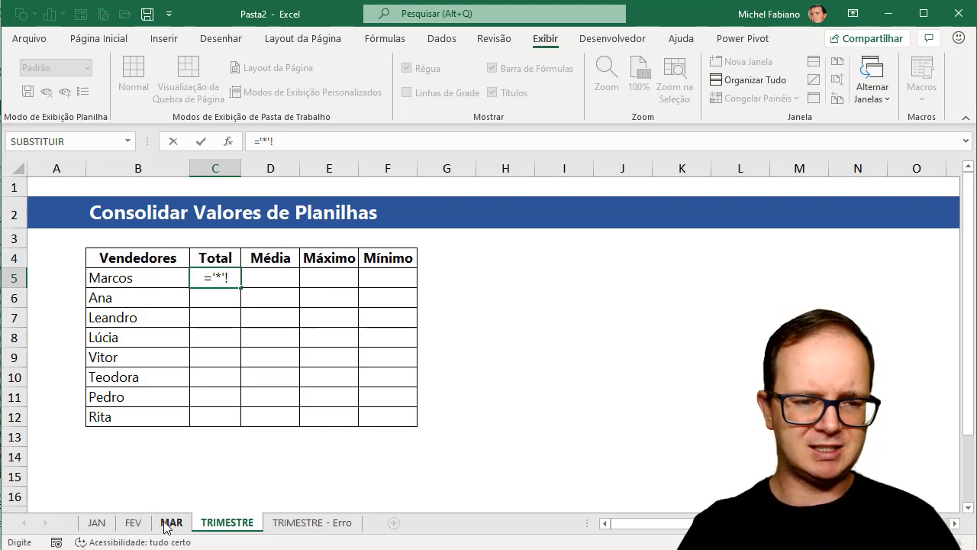
type("c5")
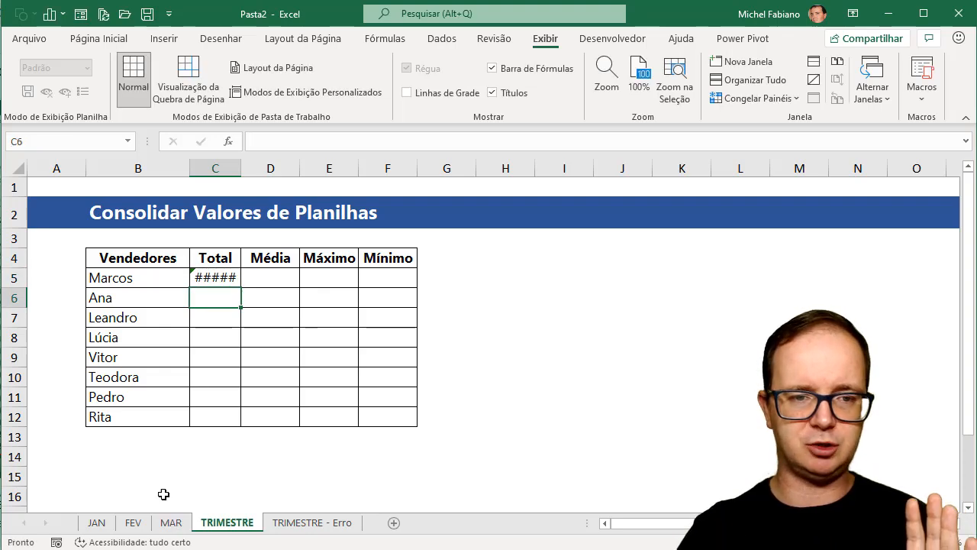
Step: Replace the formula in Total cell C5 of the TRIMESTRE sheet with =soma('*'!c5)
left_click(216, 278)
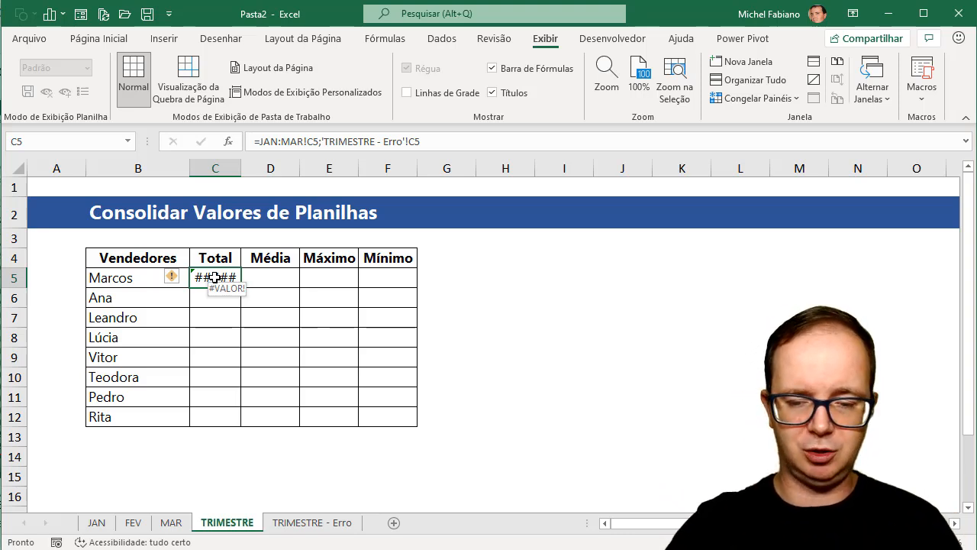
type("=soma(")
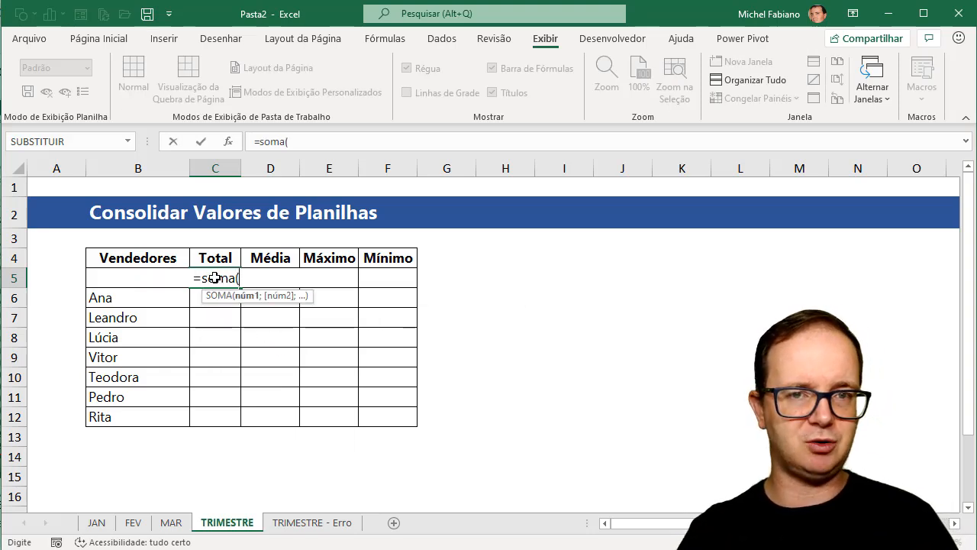
type("'")
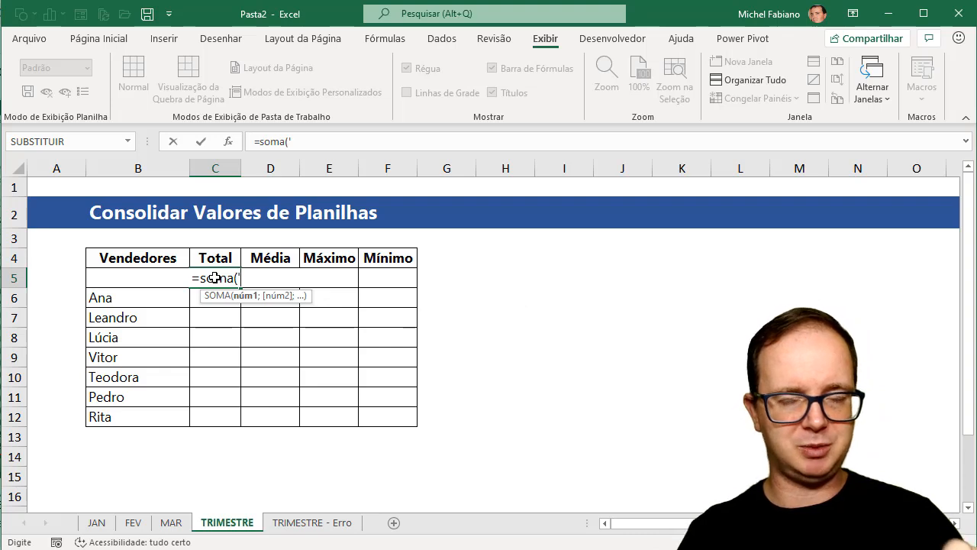
type("*'")
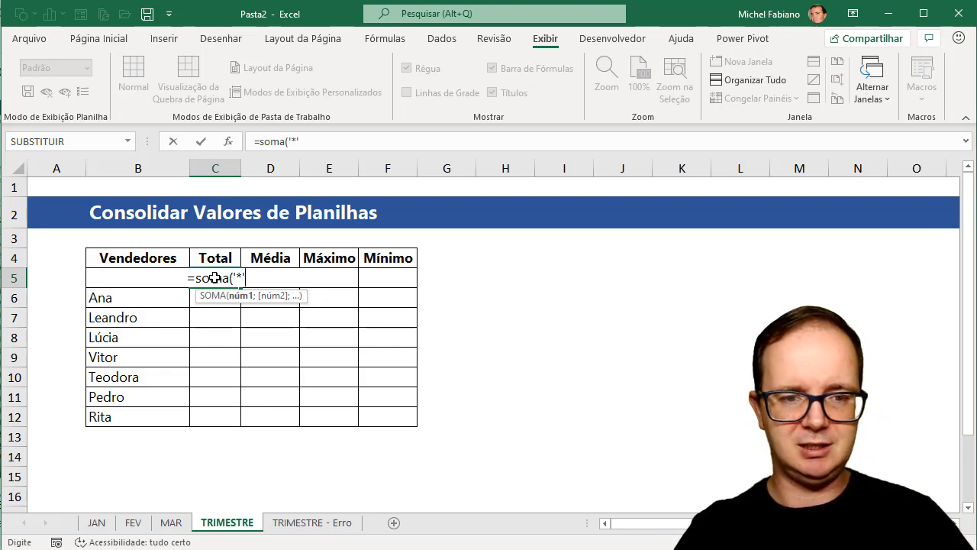
type("!c5")
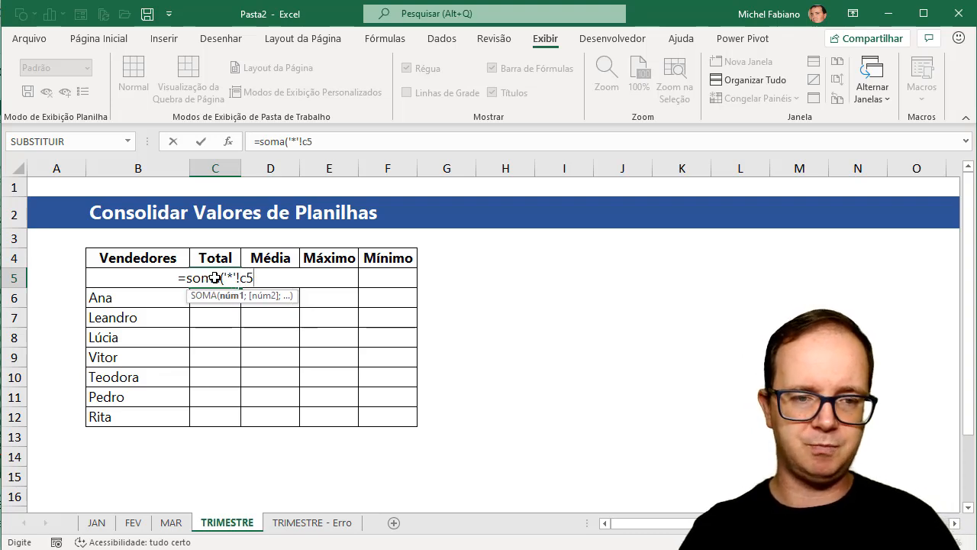
type(")")
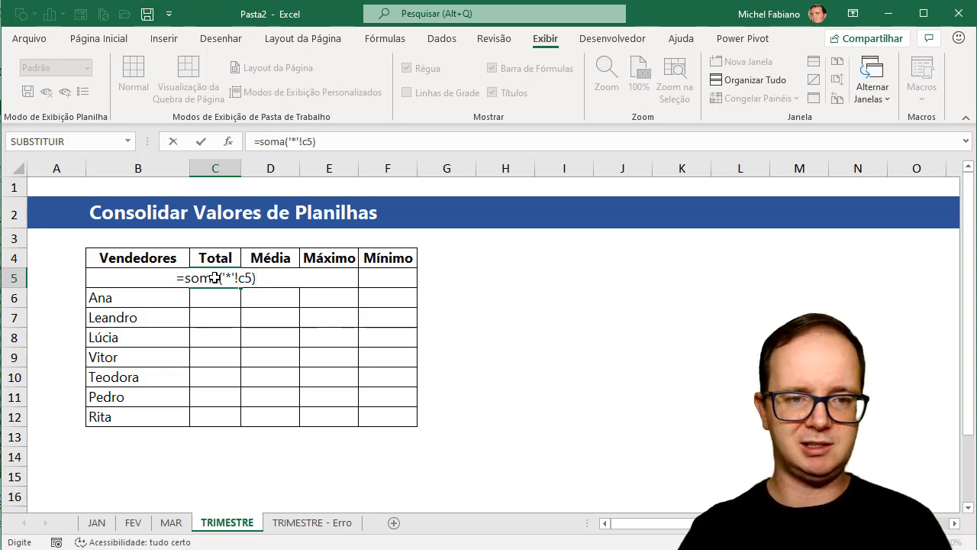
key("Return")
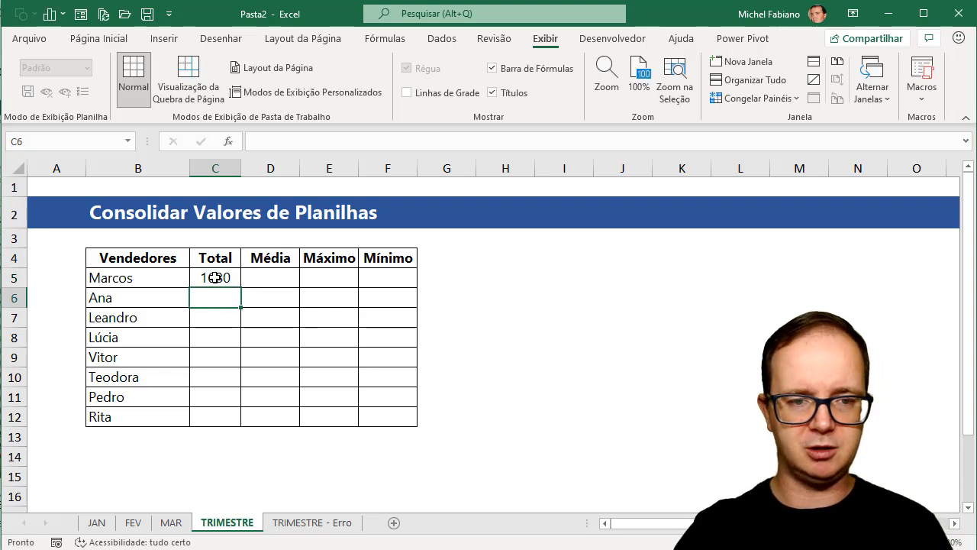
Step: Fill the wildcard-based SOMA formula from C5 down to C12 and check which sheets the formula in C5 references
left_click(219, 278)
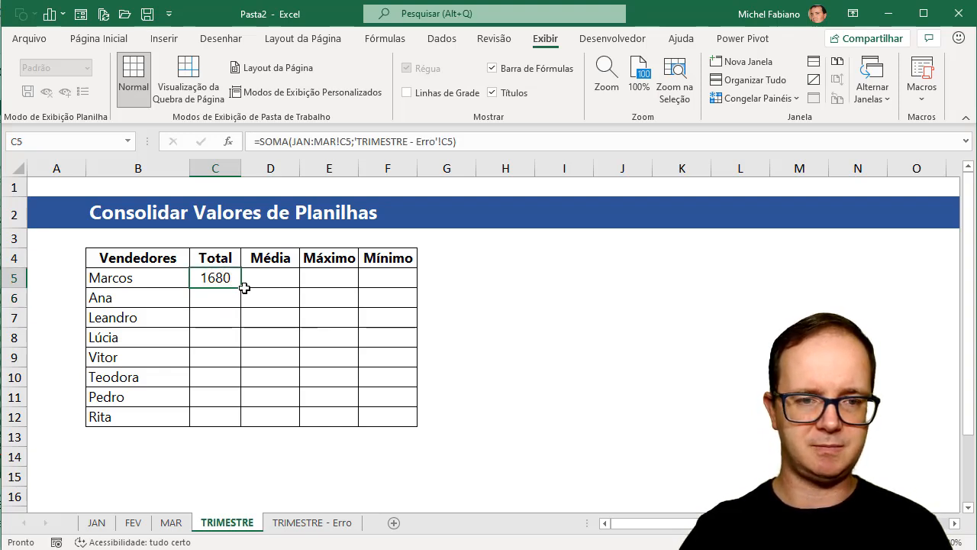
double_click(239, 286)
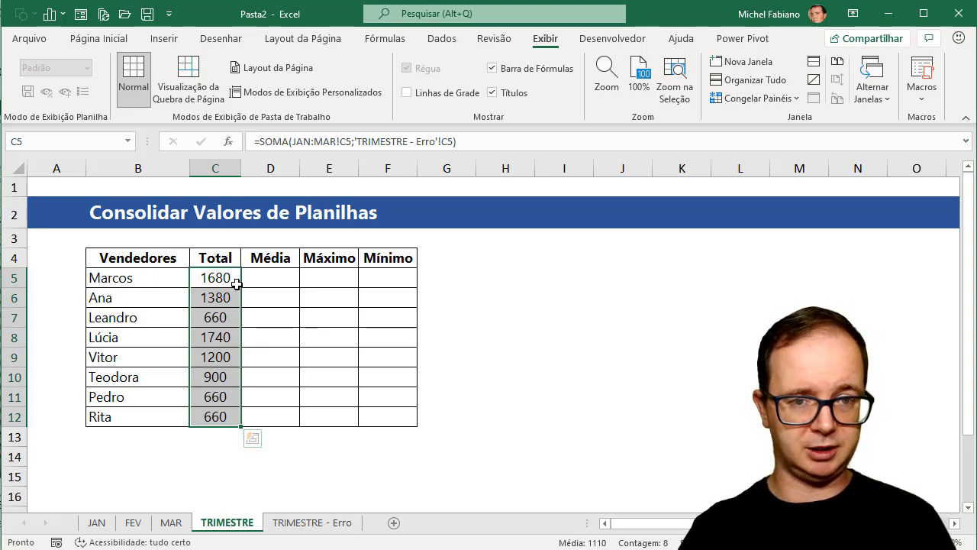
left_click(233, 277)
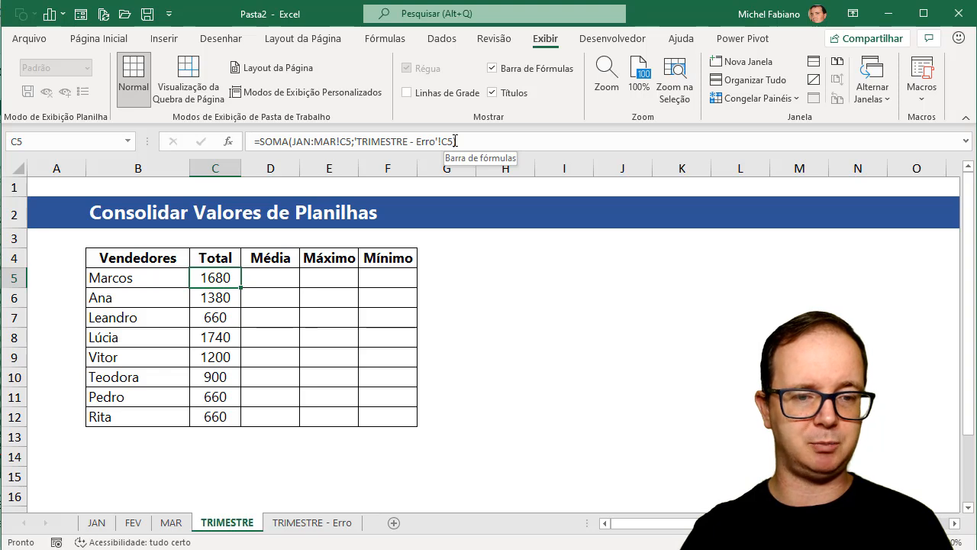
Step: Permanently delete the TRIMESTRE - Erro sheet from the workbook
left_click(295, 524)
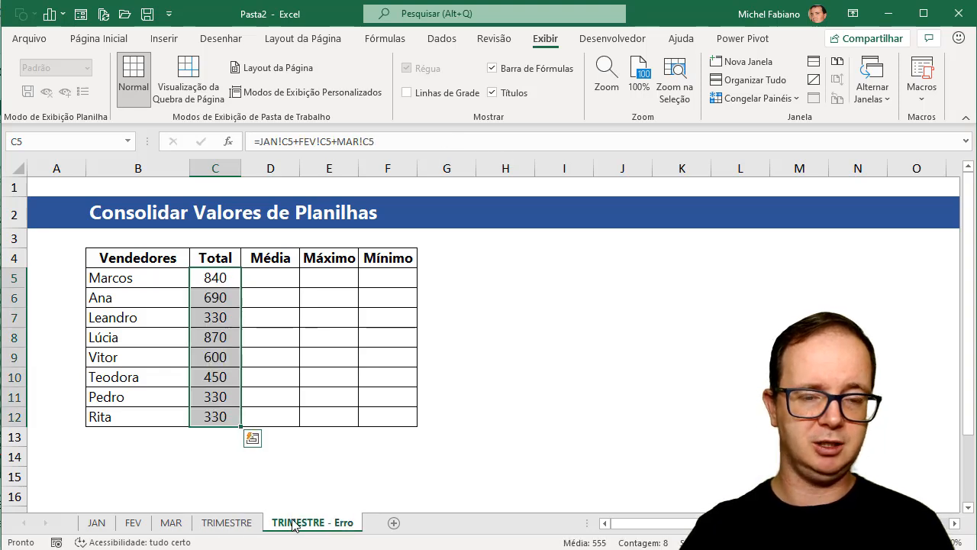
right_click(295, 524)
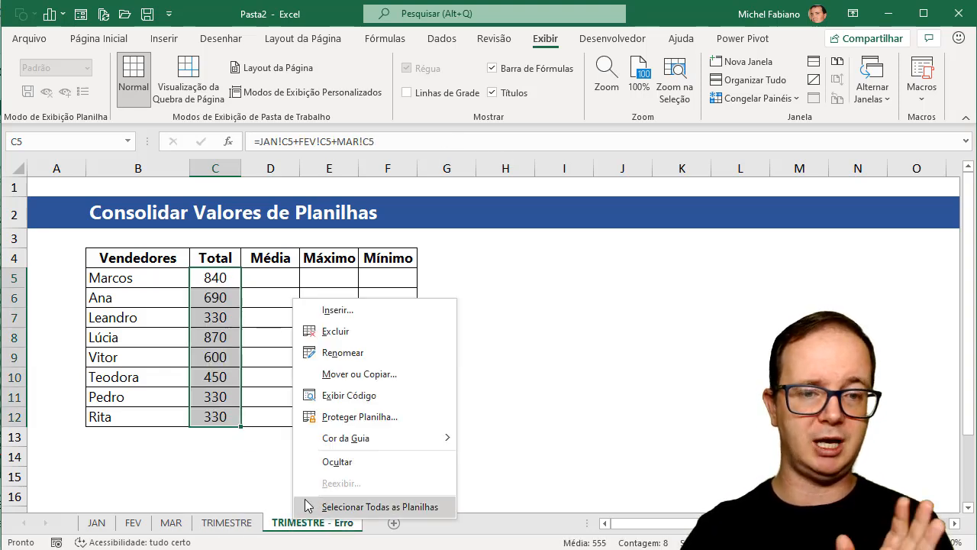
left_click(362, 336)
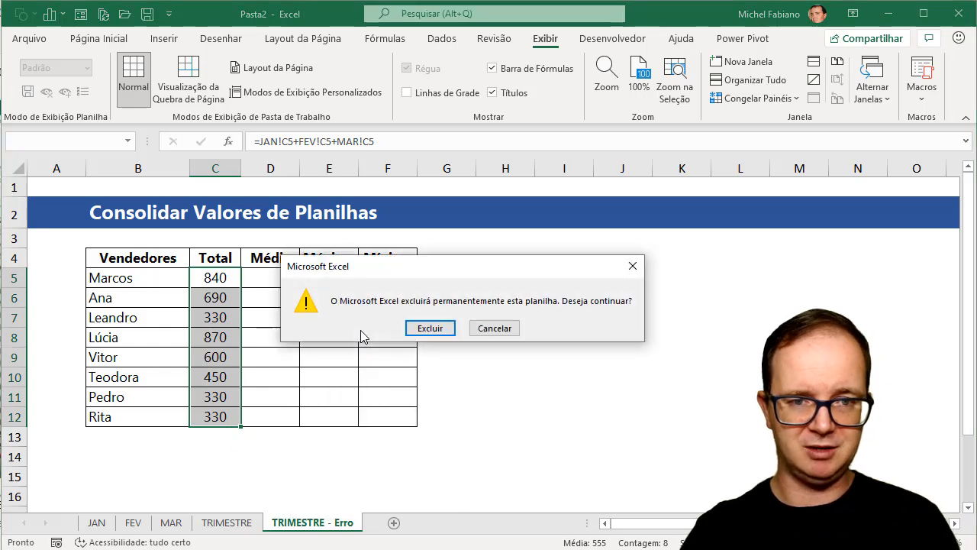
left_click(430, 328)
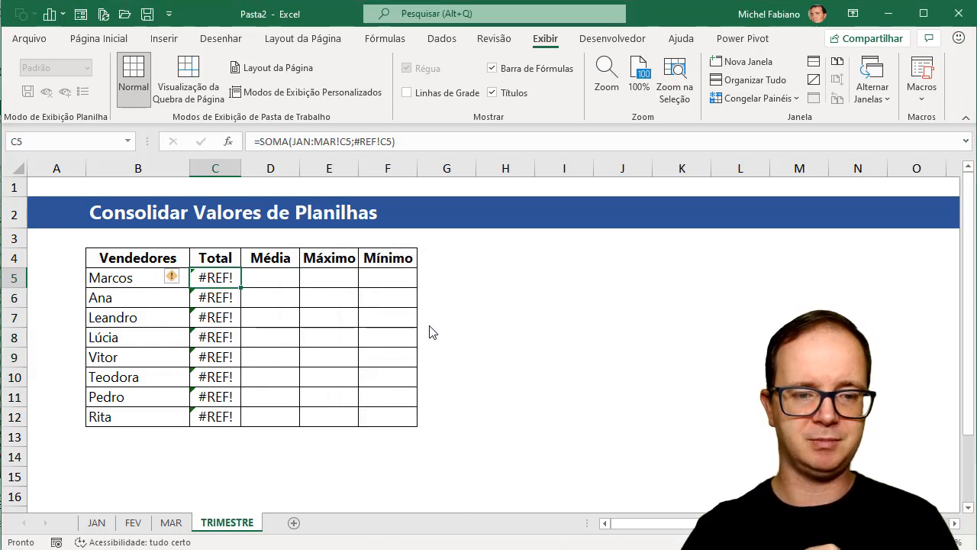
Step: Remove the #REF! argument from C5 to leave =SOMA(JAN:MAR!C5), and refill the Total column down to C12
double_click(216, 271)
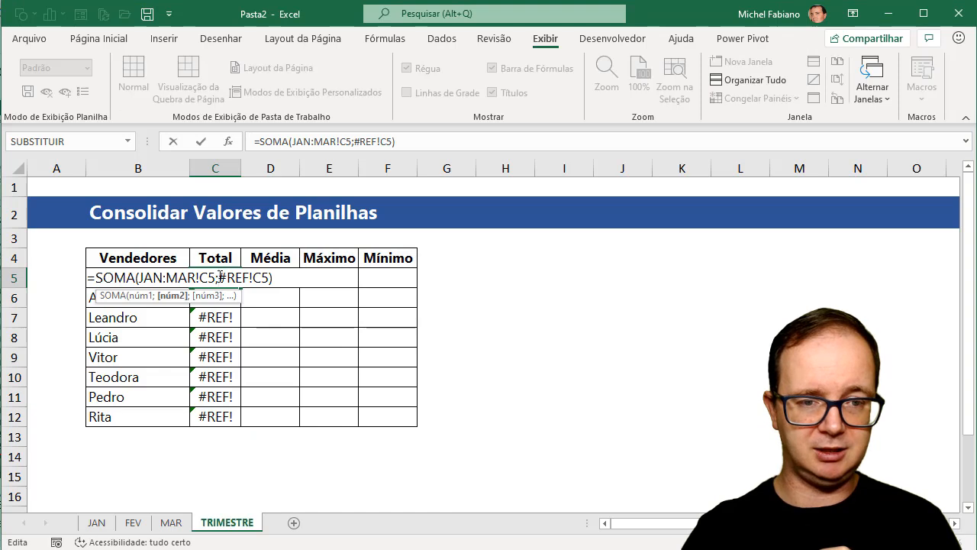
key("BackSpace")
key("BackSpace")
key("BackSpace")
key("BackSpace")
key("BackSpace")
key("BackSpace")
key("BackSpace")
key("BackSpace")
key("BackSpace")
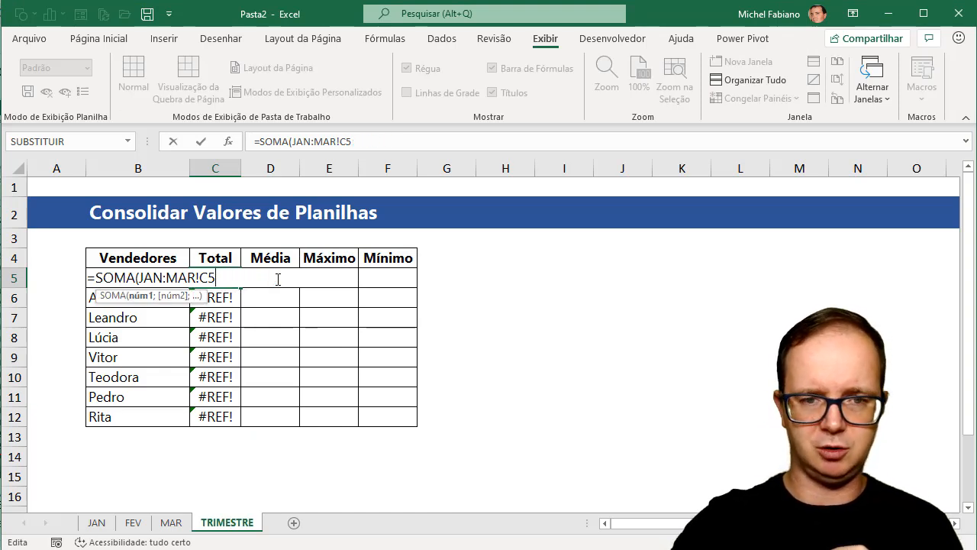
type(")")
key("Return")
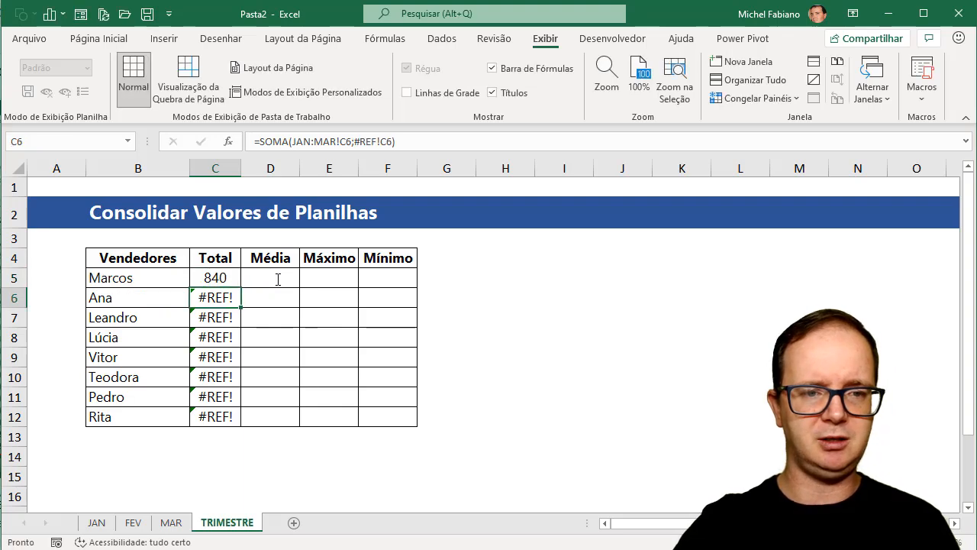
left_click(231, 283)
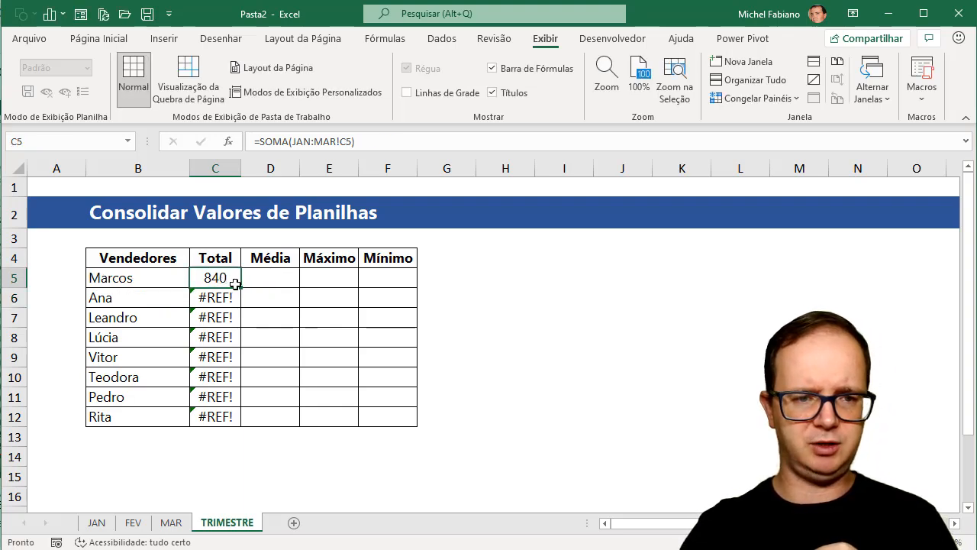
double_click(241, 287)
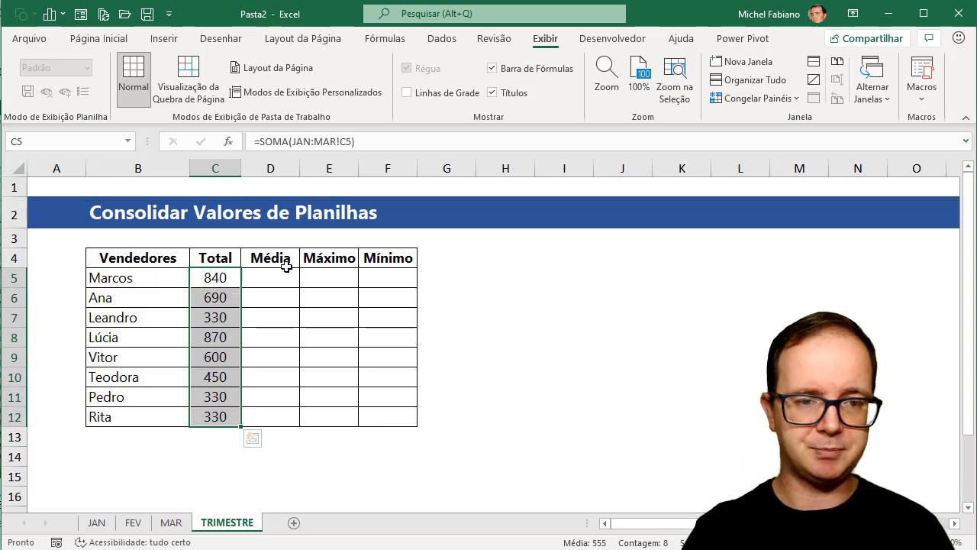
Step: Enter =média('*'!c5) in cell D5 and fill it down the Média column to D12
left_click(274, 274)
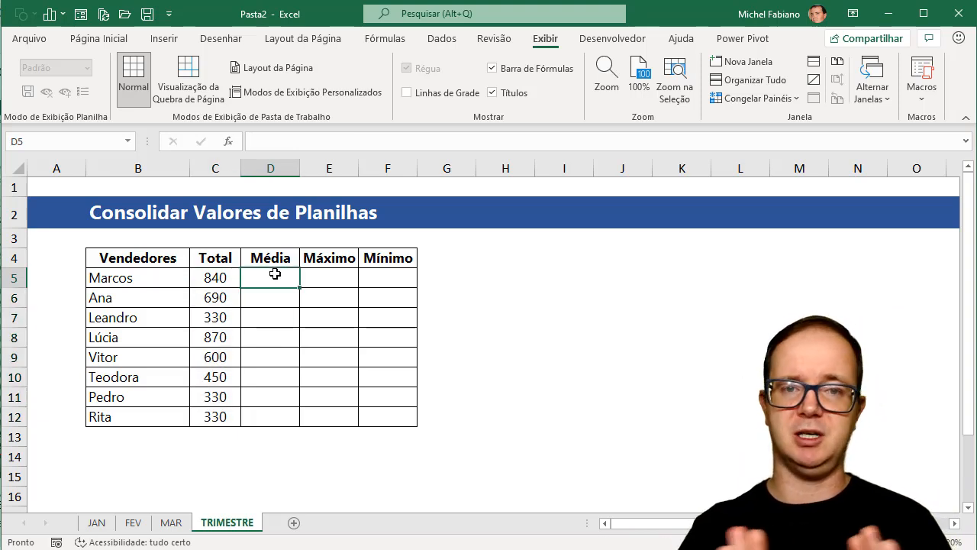
type("=média(")
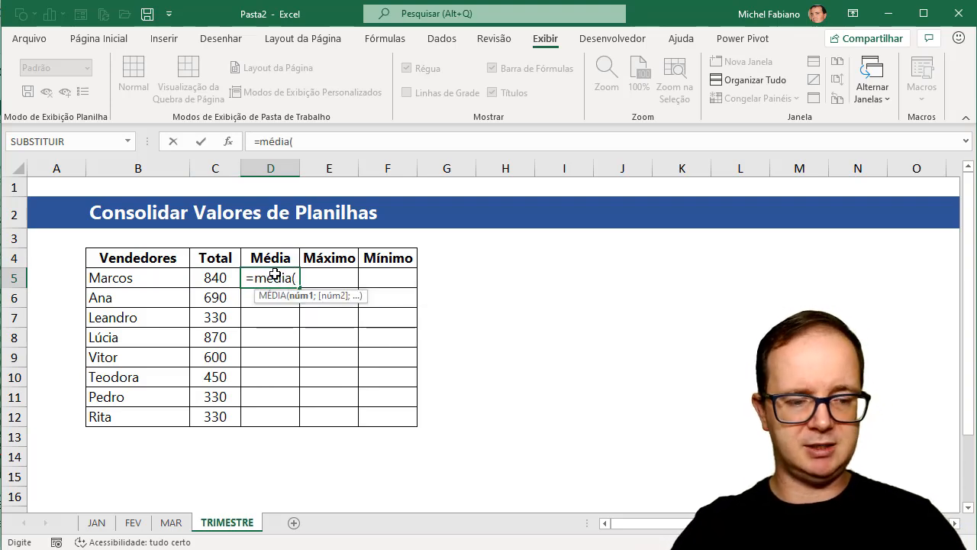
type("'*'!")
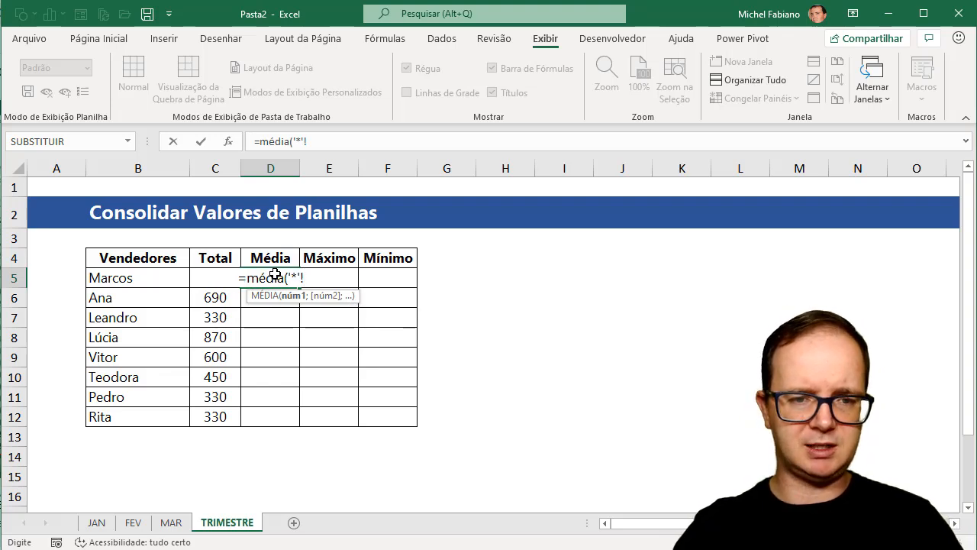
type("c5")
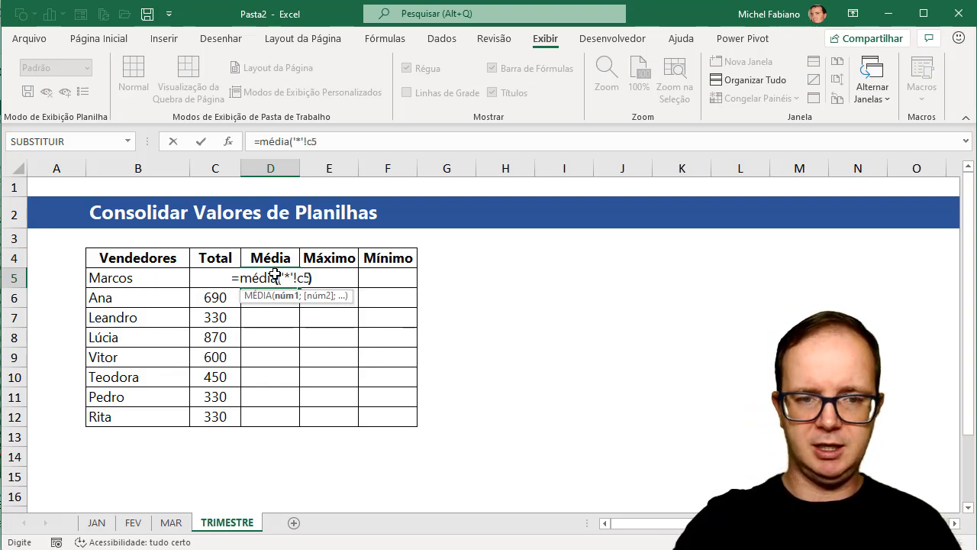
type(")")
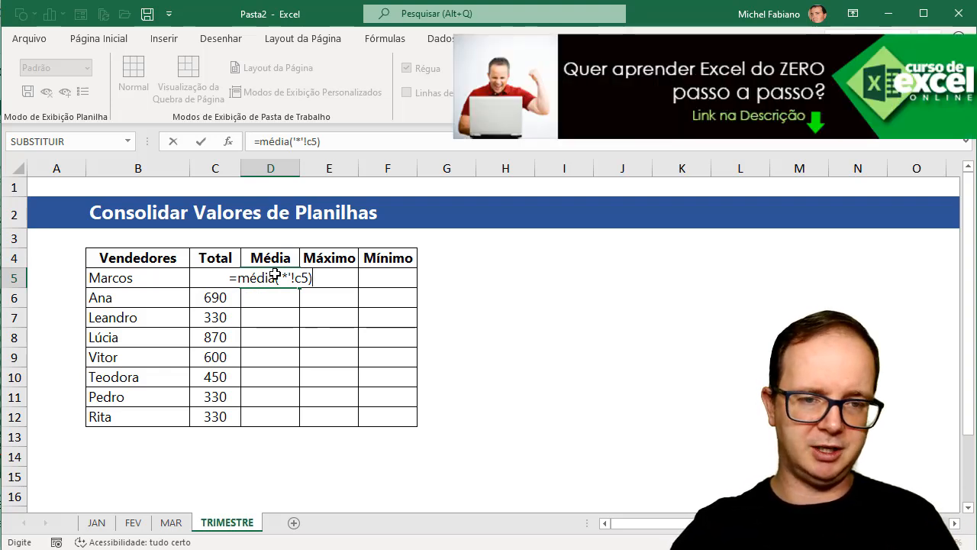
key("Return")
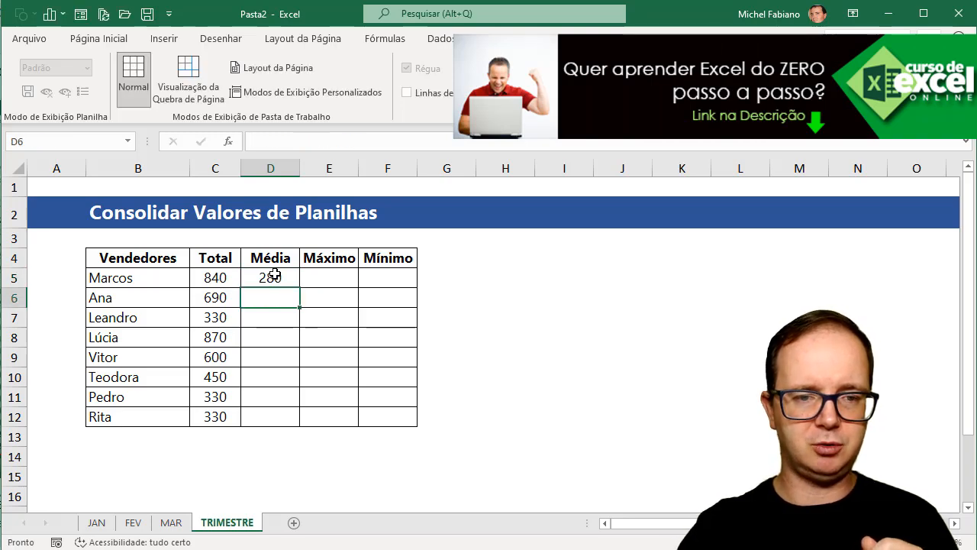
left_click(274, 276)
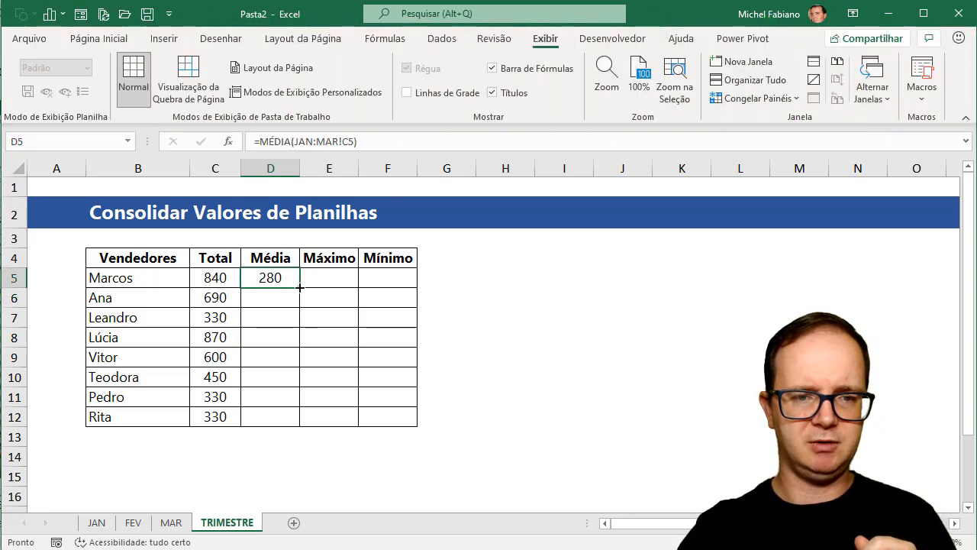
double_click(300, 287)
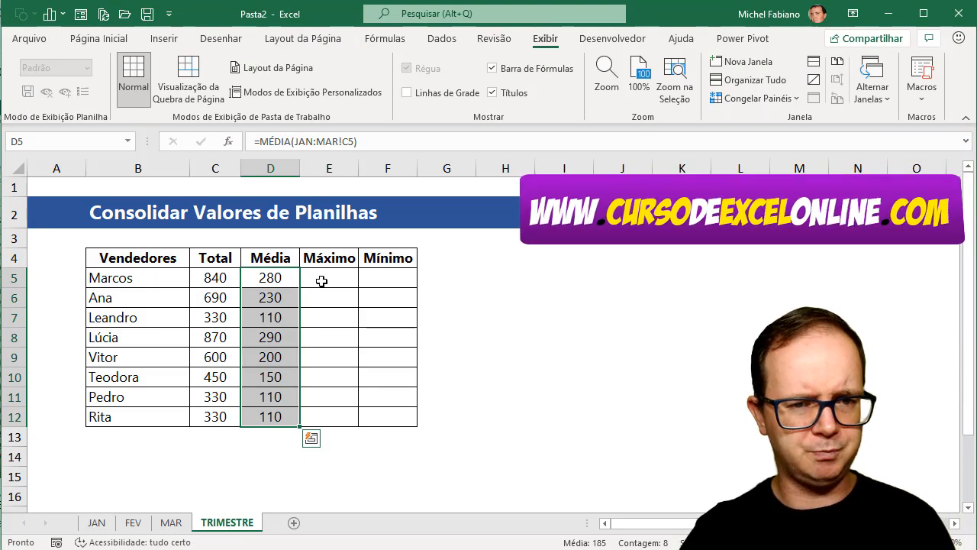
Step: Enter =máximo('*'!c5) in cell E5 and fill it down the Máximo column to E12
left_click(321, 281)
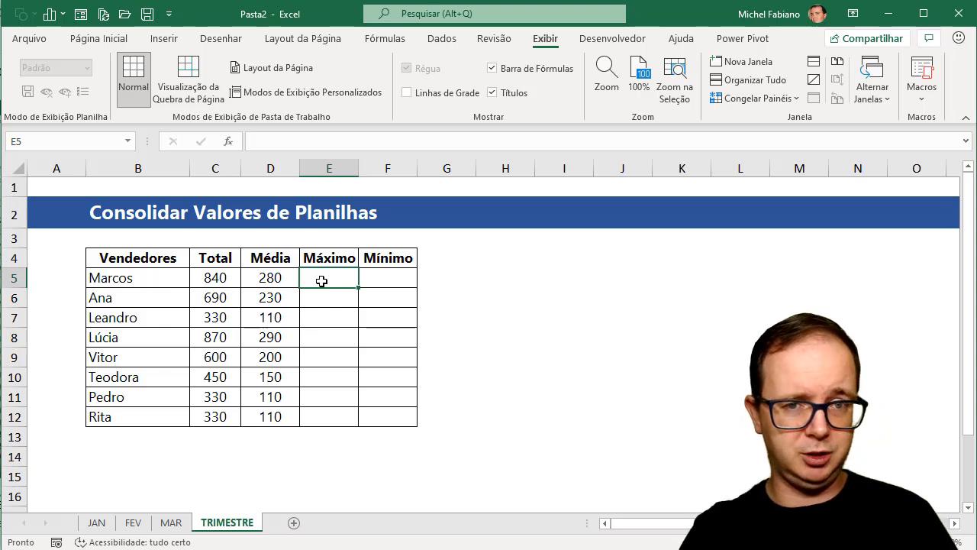
type("=")
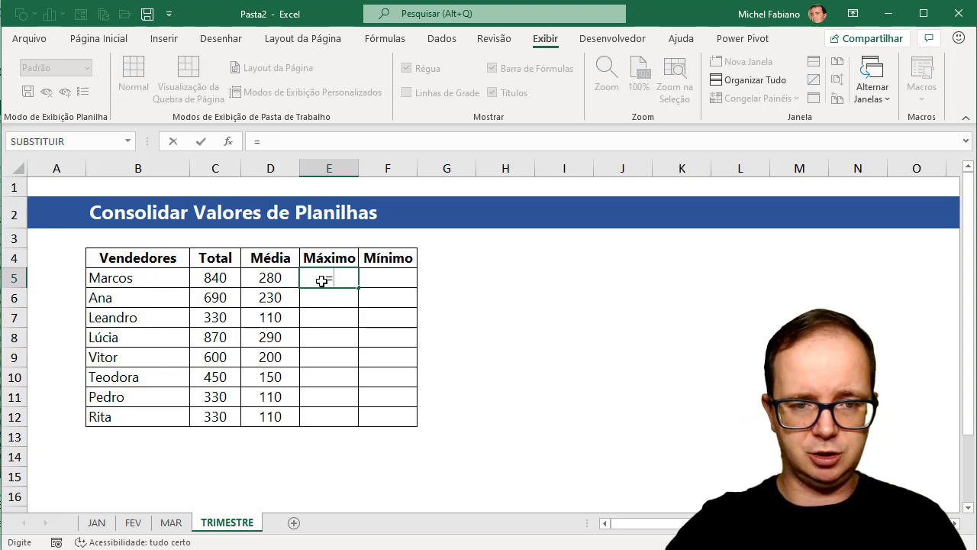
type("máximo(")
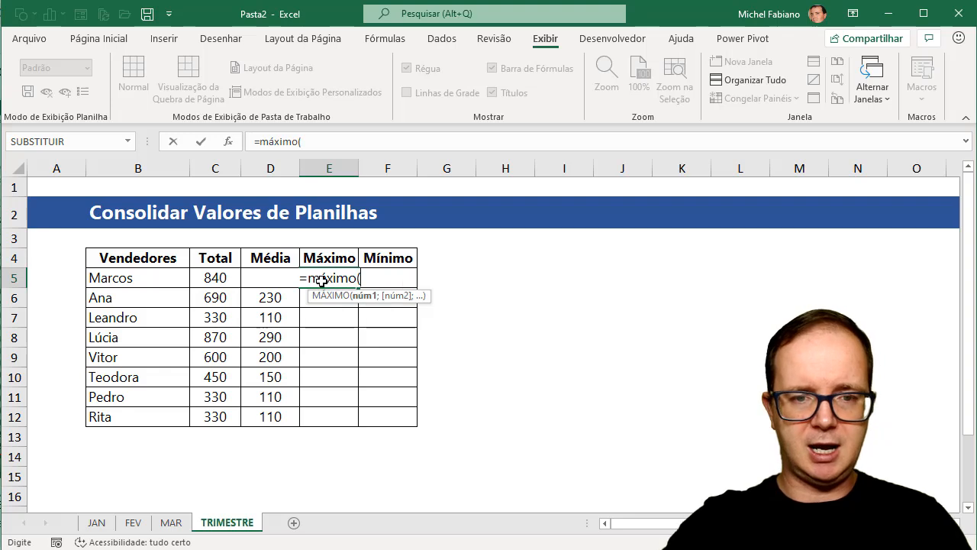
type("\"")
key("BackSpace")
type("1")
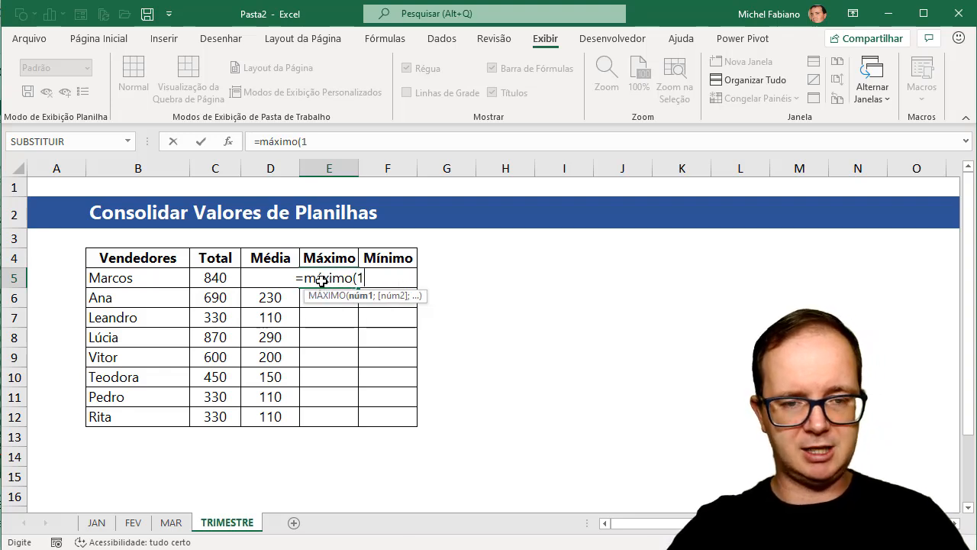
key("BackSpace")
type("'")
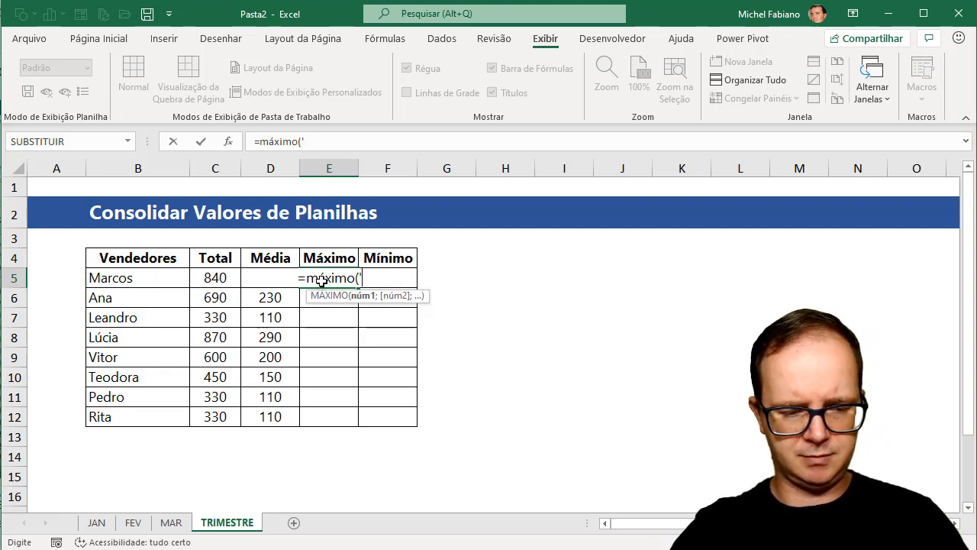
type("*'")
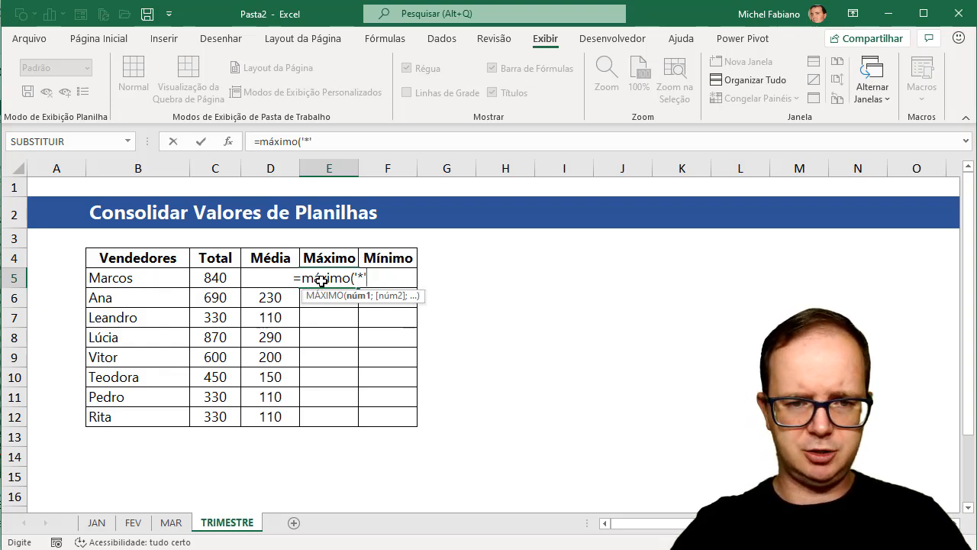
type("!c")
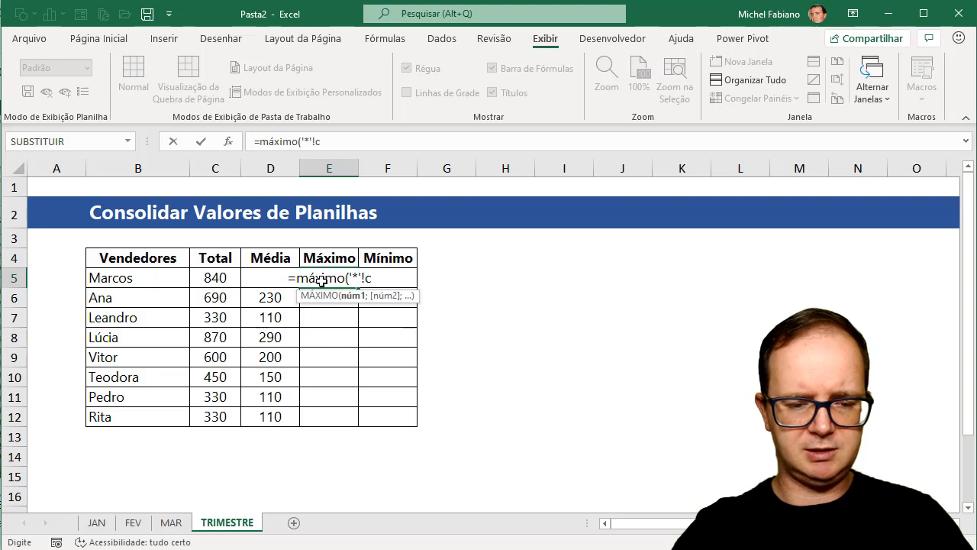
type("5)")
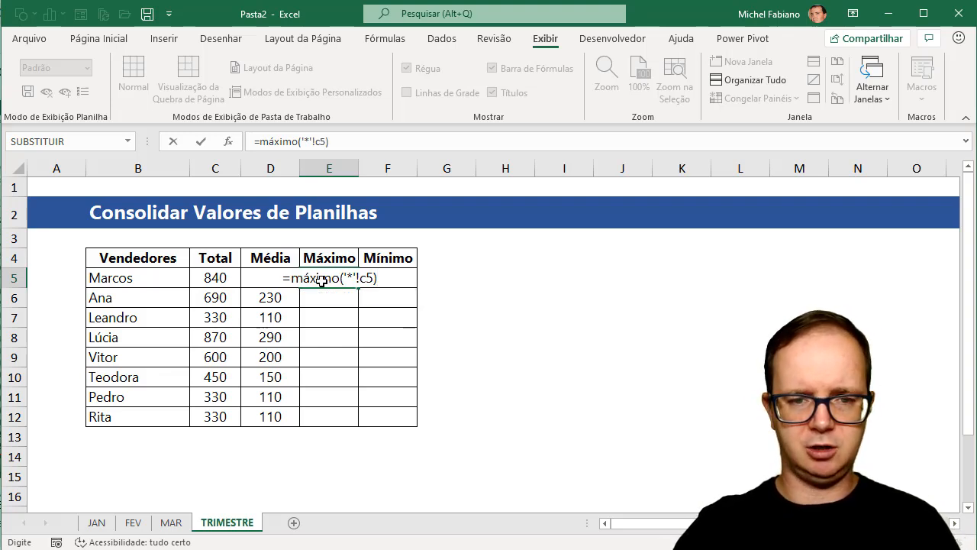
key("Return")
left_click(323, 279)
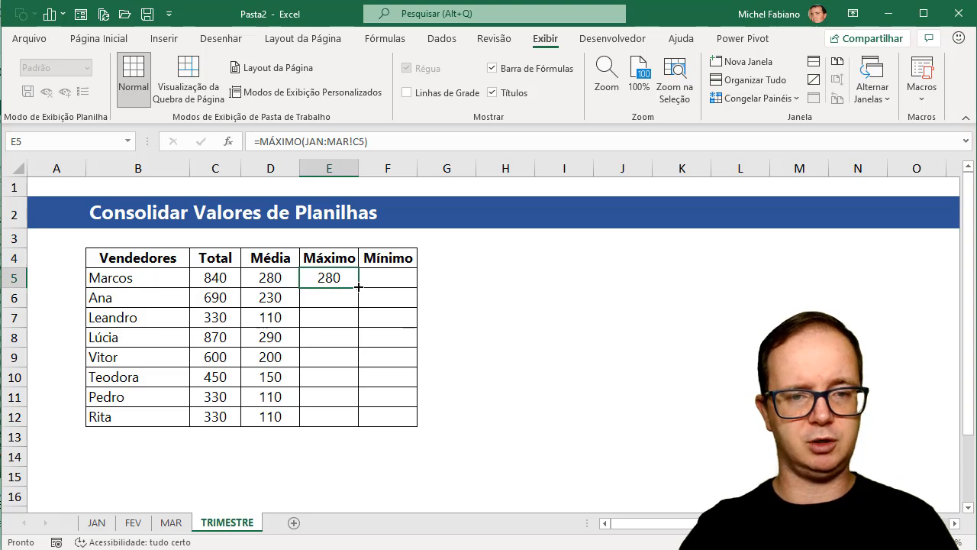
double_click(358, 286)
Step: Enter =mínimo('*'!c5) in cell F5 and fill it down the Mínimo column to F12
left_click(377, 280)
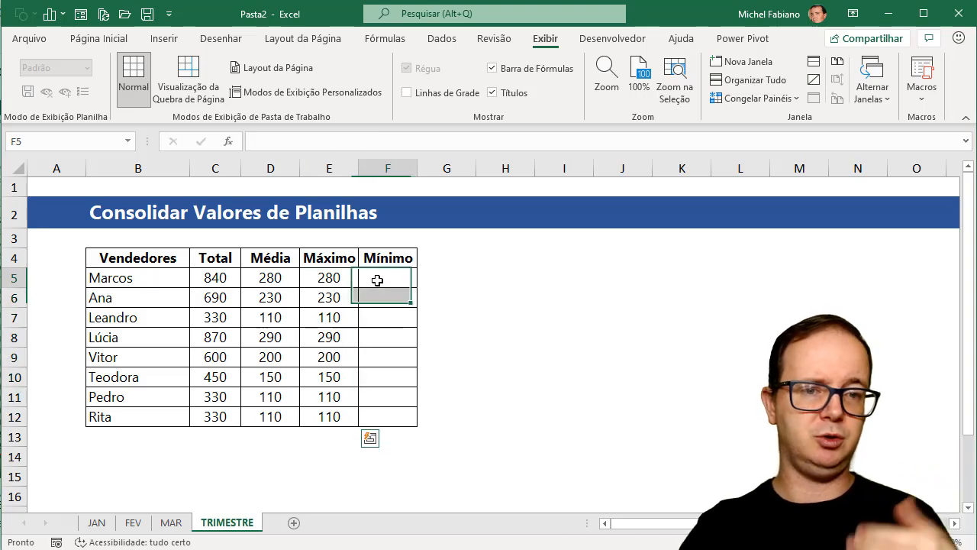
type("=m")
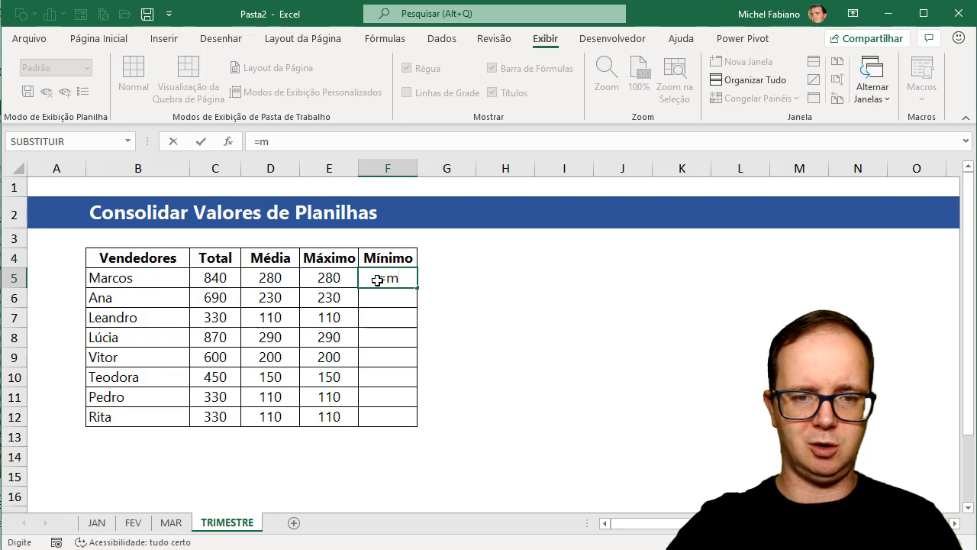
type("ínimo(")
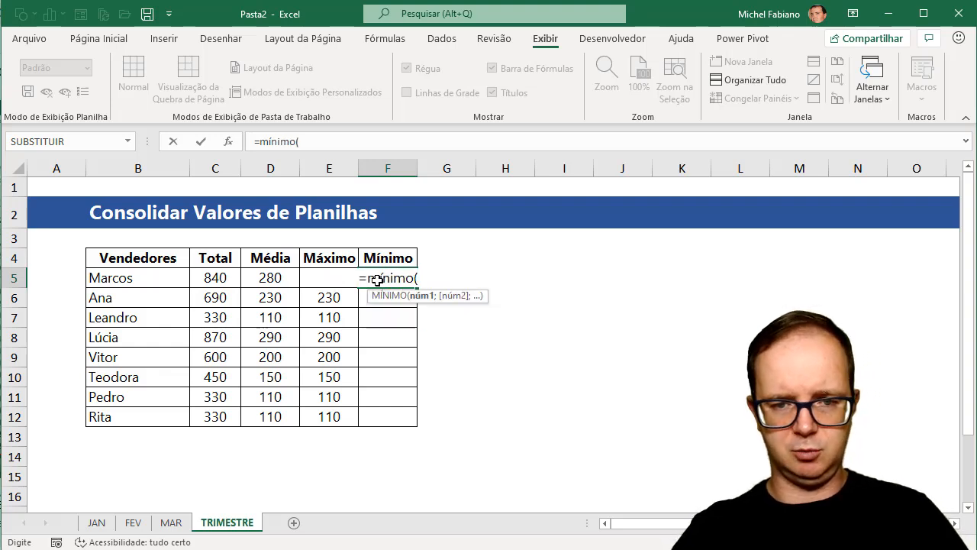
type("'")
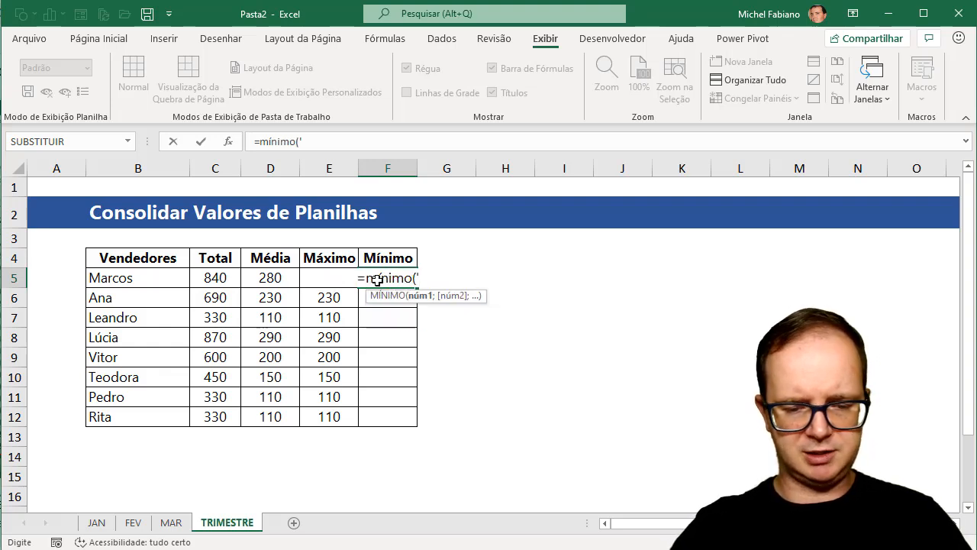
type("*'!")
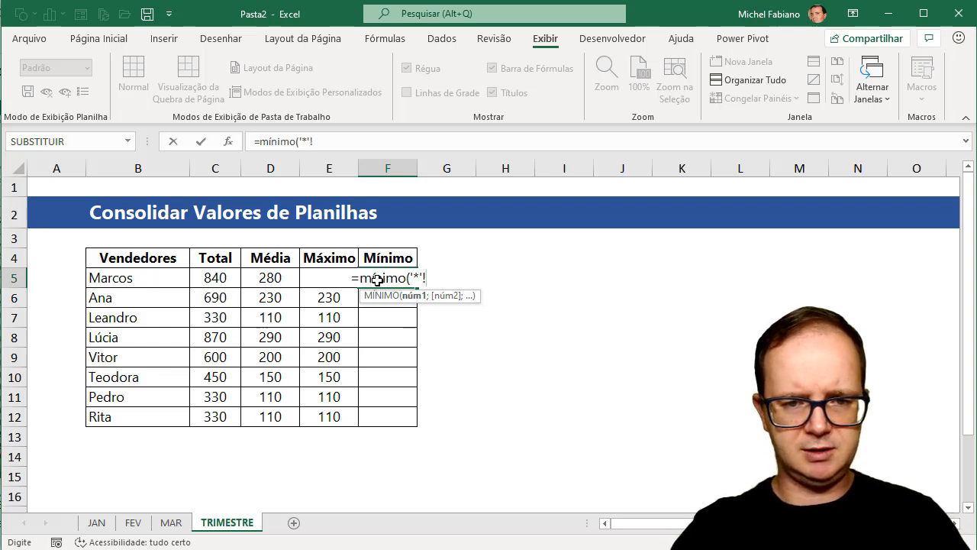
type("c5")
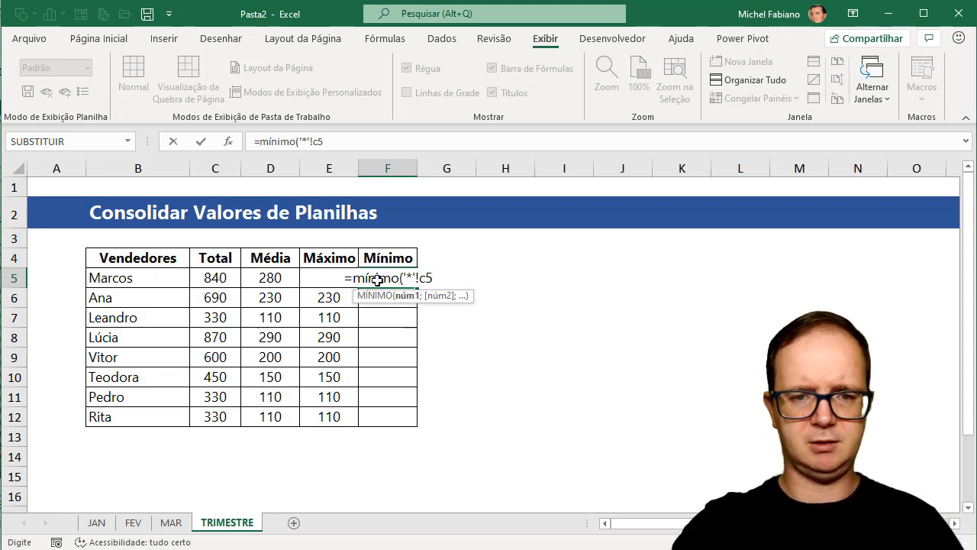
type(")")
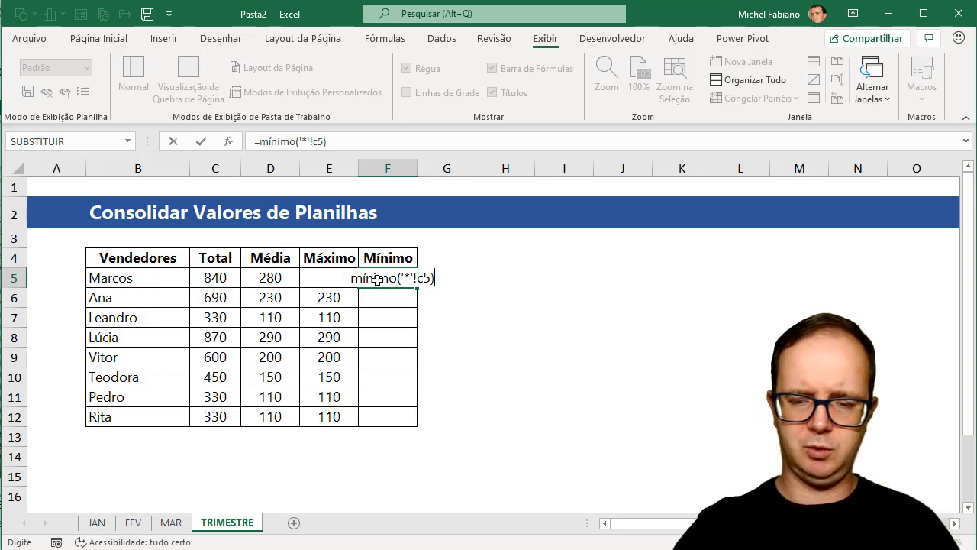
key("Return")
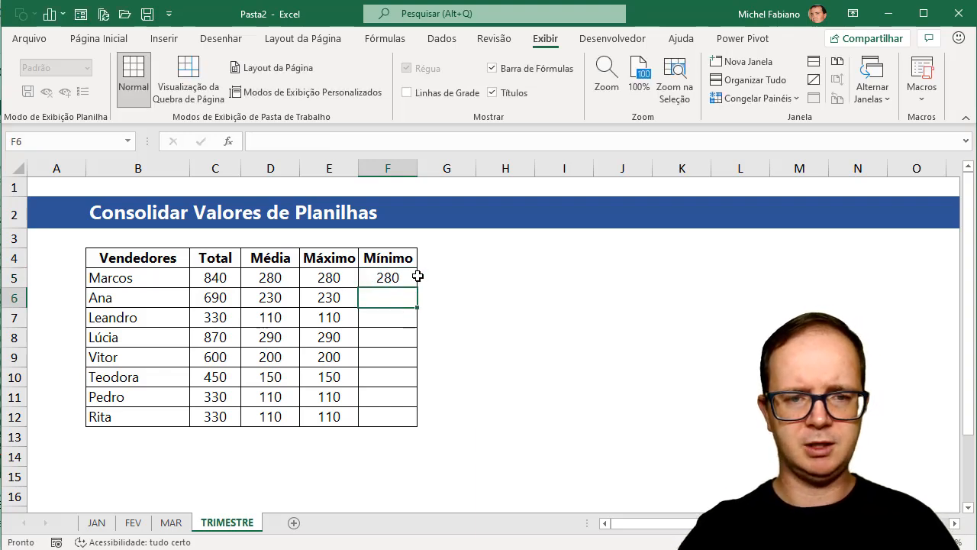
left_click(409, 278)
double_click(417, 287)
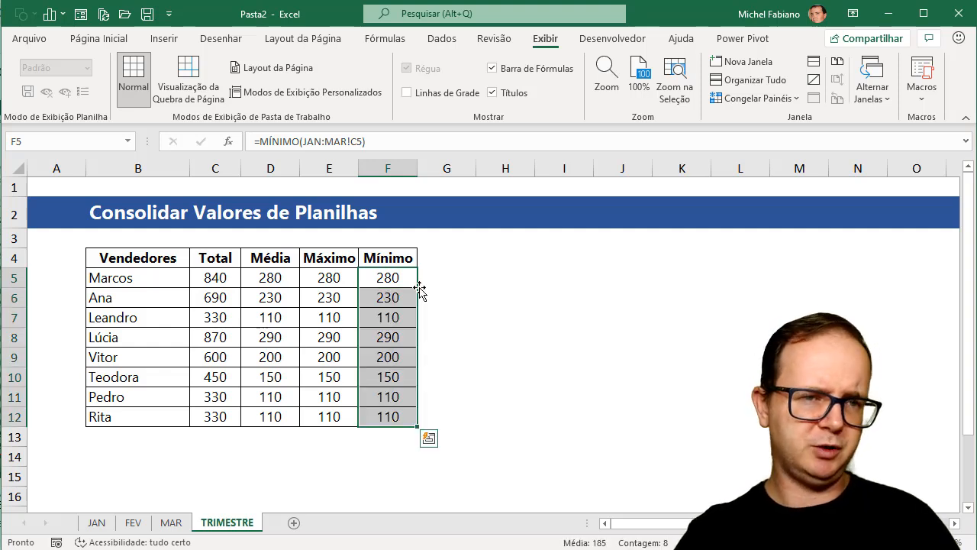
Step: Enter 120, 300, 200, 120, 300, 200, 300 and 320 in C5:C12 of the FEV sheet, and review the Média column on TRIMESTRE
left_click(132, 524)
left_click(211, 279)
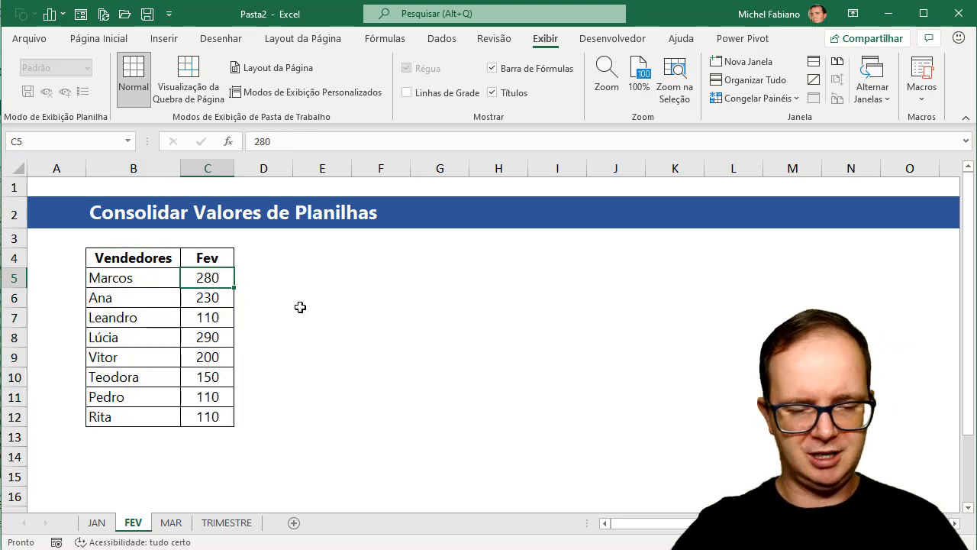
type("120")
key("Return")
type("300")
key("Return")
type("200")
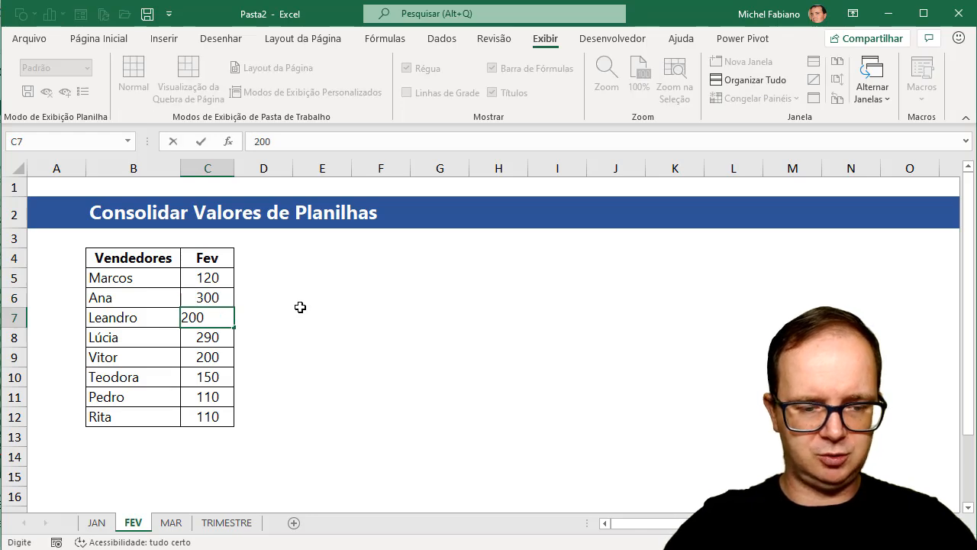
key("Return")
type("120")
key("Return")
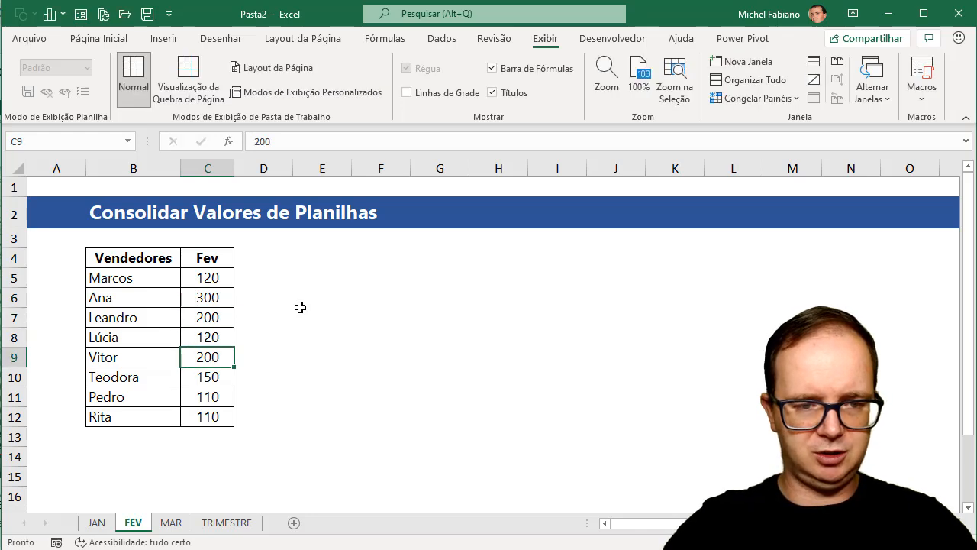
type("300")
key("Return")
type("200")
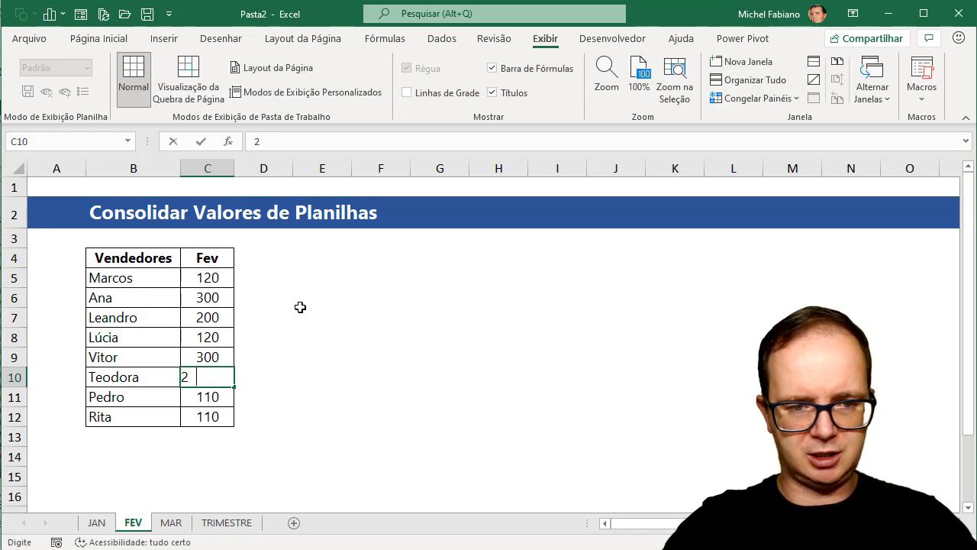
key("Return")
type("300")
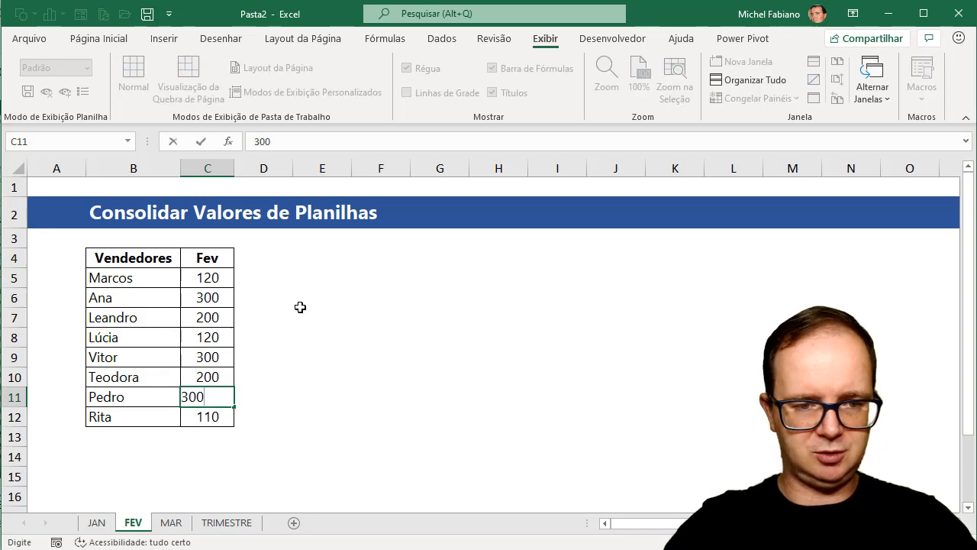
key("Return")
type("320")
key("Return")
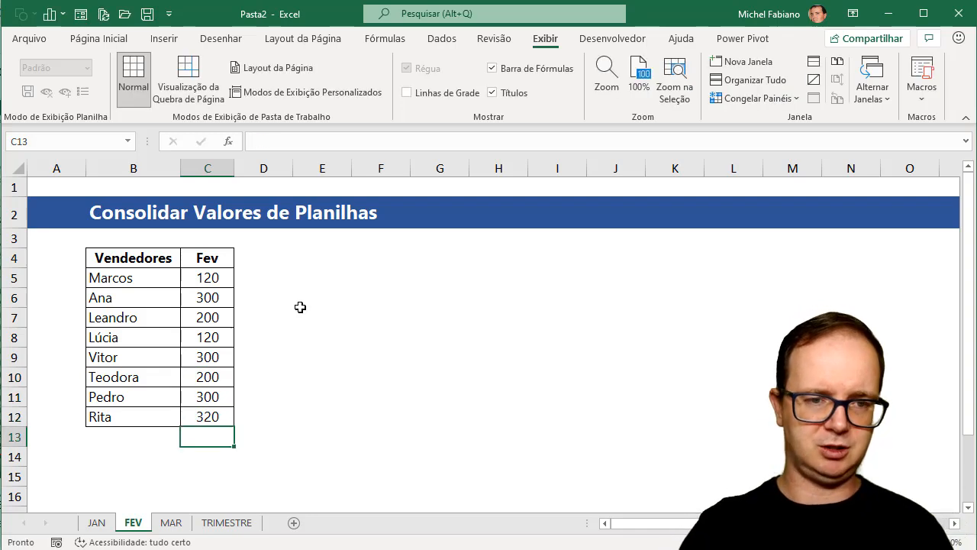
left_click(225, 527)
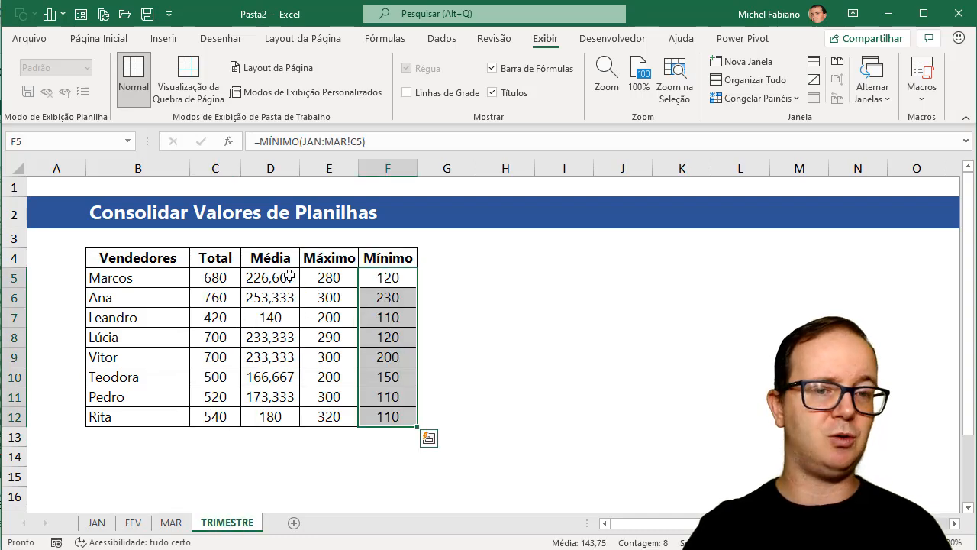
left_click_drag(288, 277, 280, 414)
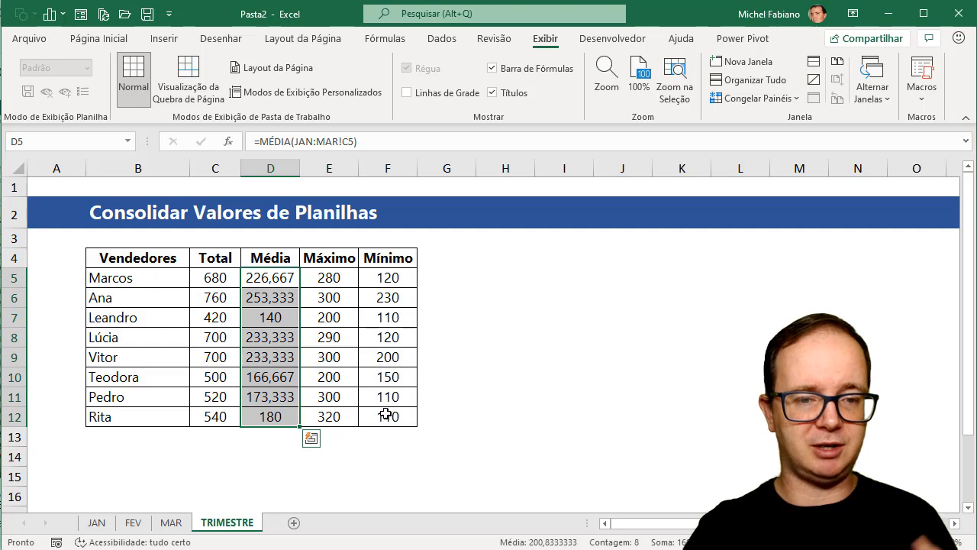
Step: Set C12 on the MAR sheet to 90 and check the Mínimo cells F12 and F5 on TRIMESTRE
left_click(172, 524)
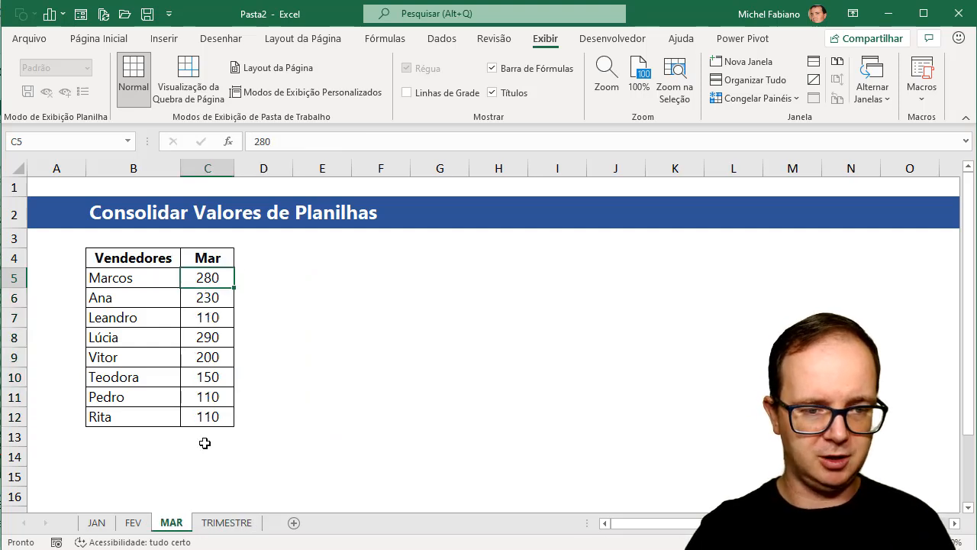
left_click(210, 419)
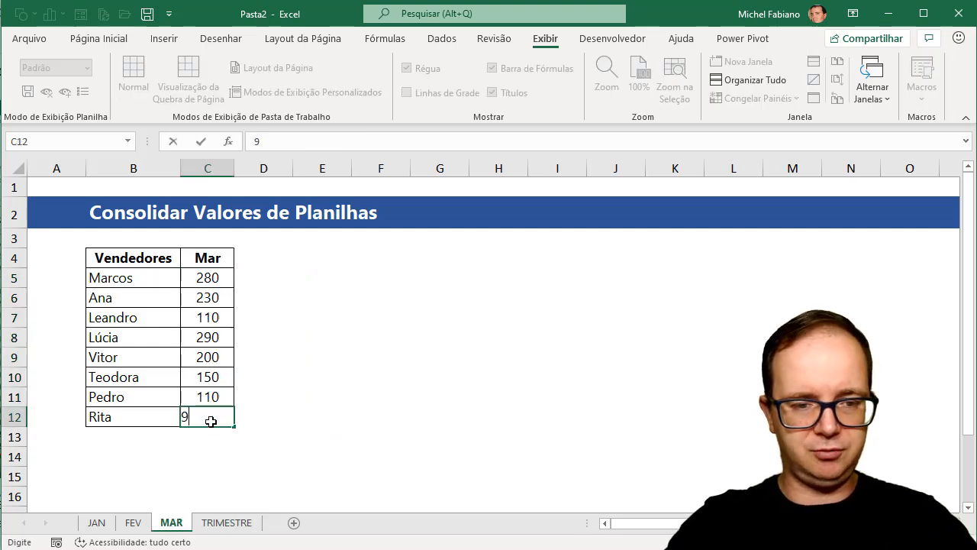
type("90")
key("Return")
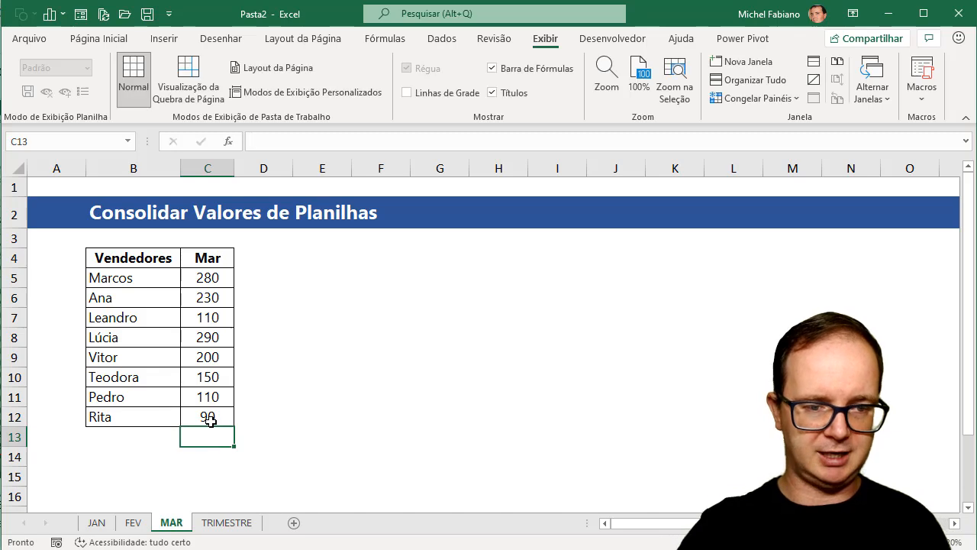
left_click(223, 525)
left_click(389, 413)
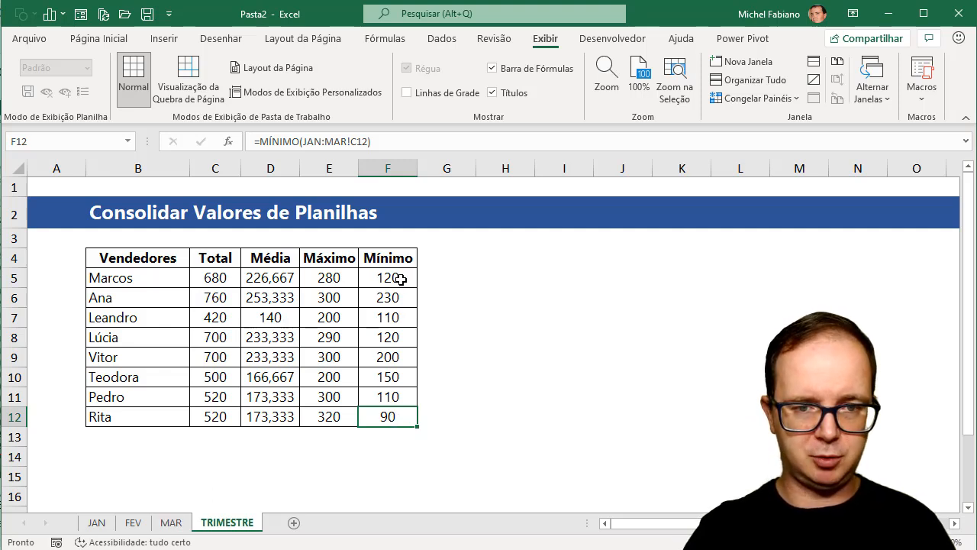
left_click(400, 280)
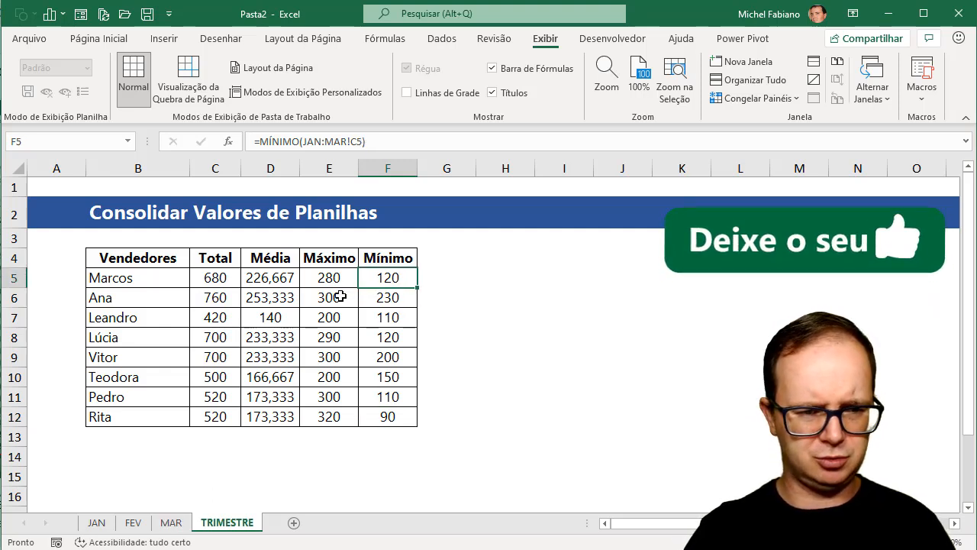
Step: Set the January value in C5 of the JAN sheet to 90
left_click(171, 523)
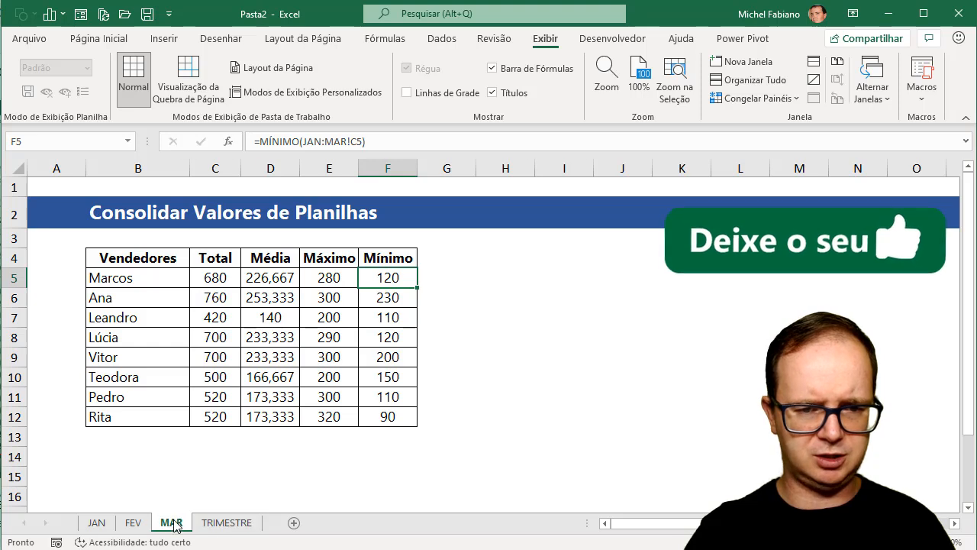
left_click(135, 523)
left_click(221, 278)
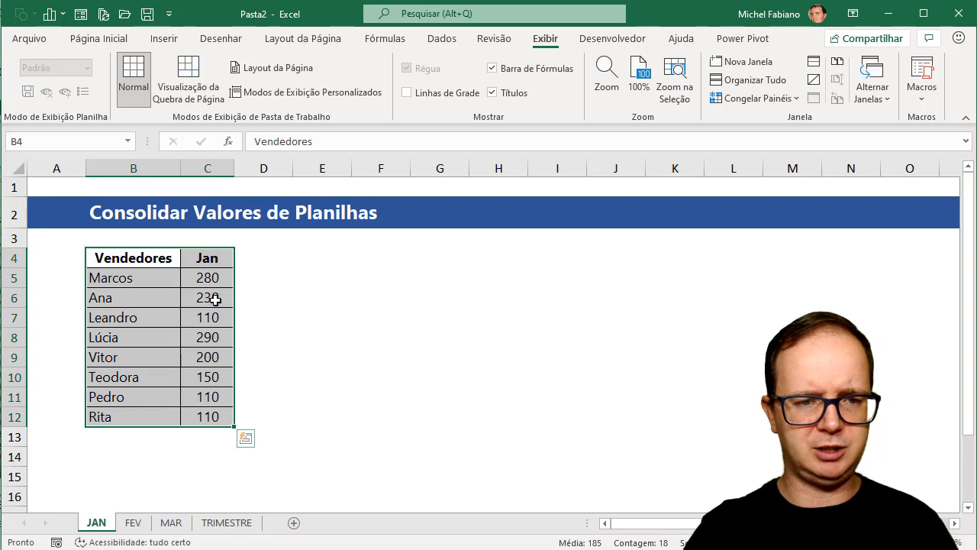
left_click(214, 280)
type("90")
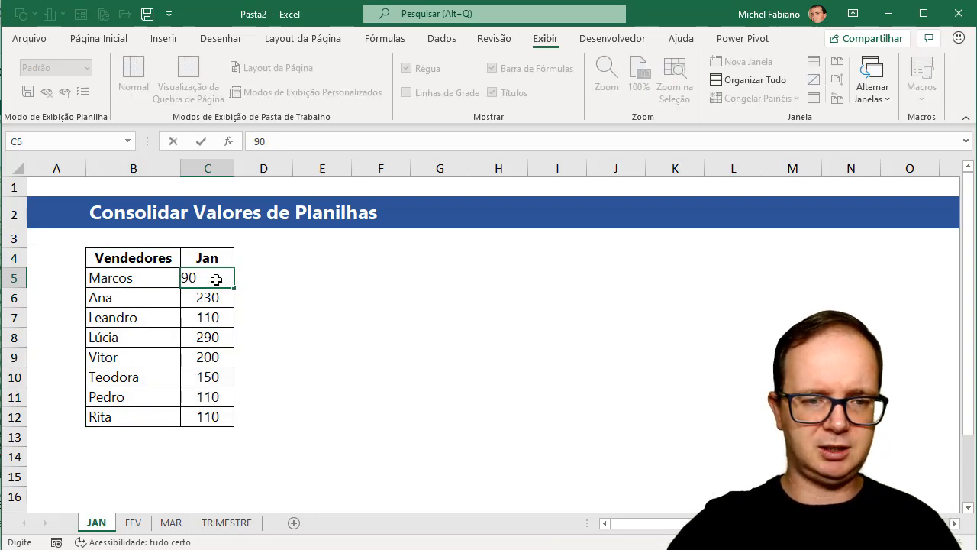
key("Return")
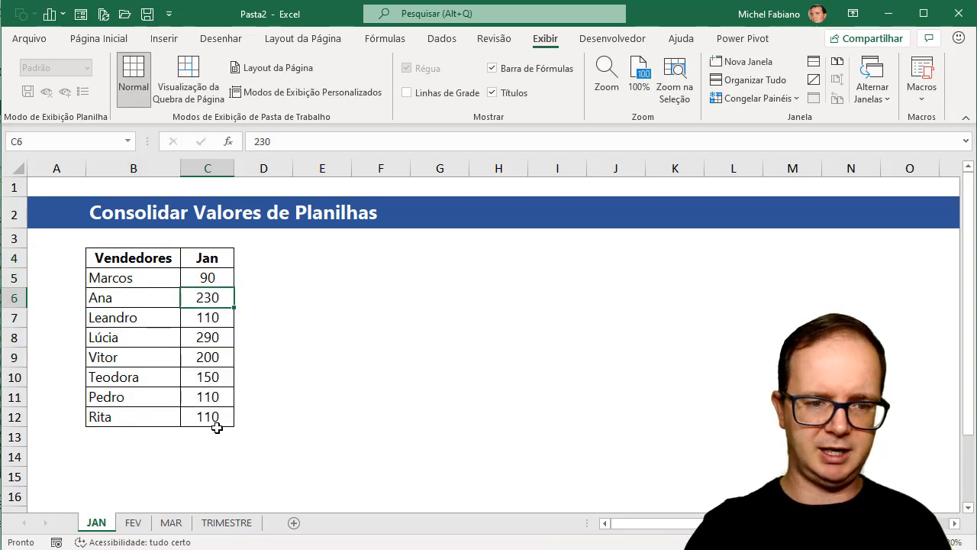
Step: On the TRIMESTRE sheet, insert a 2D clustered column chart of the Vendedores and Total data in B4:C12
left_click(222, 527)
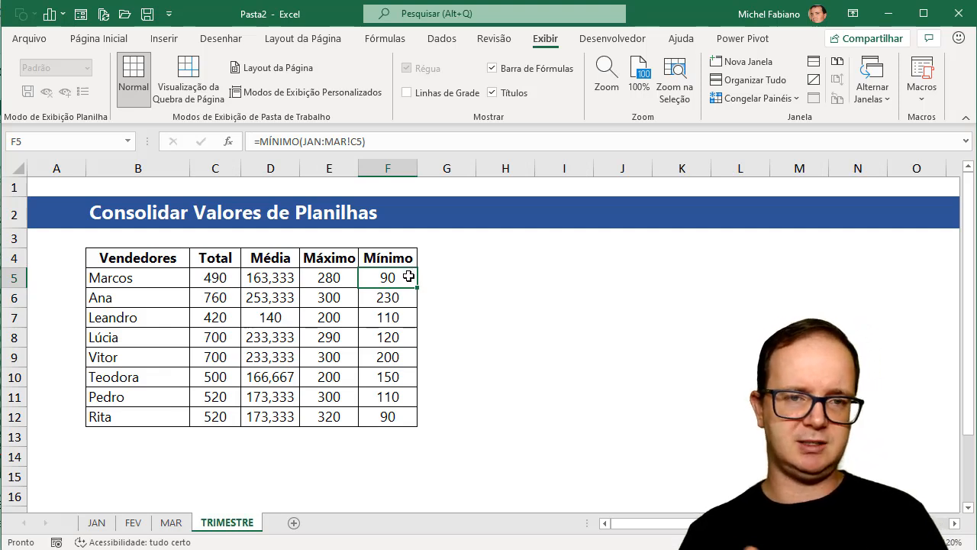
left_click(223, 278)
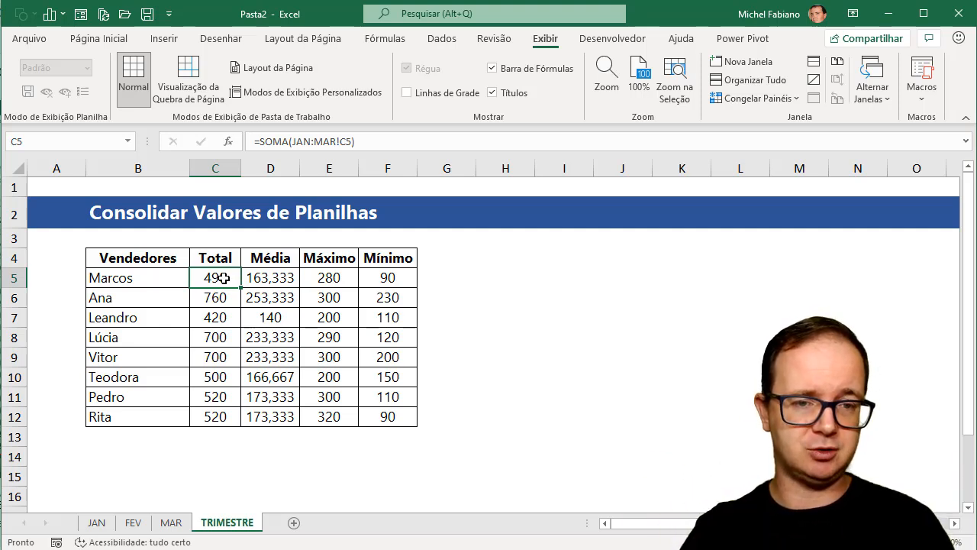
left_click_drag(165, 257, 208, 416)
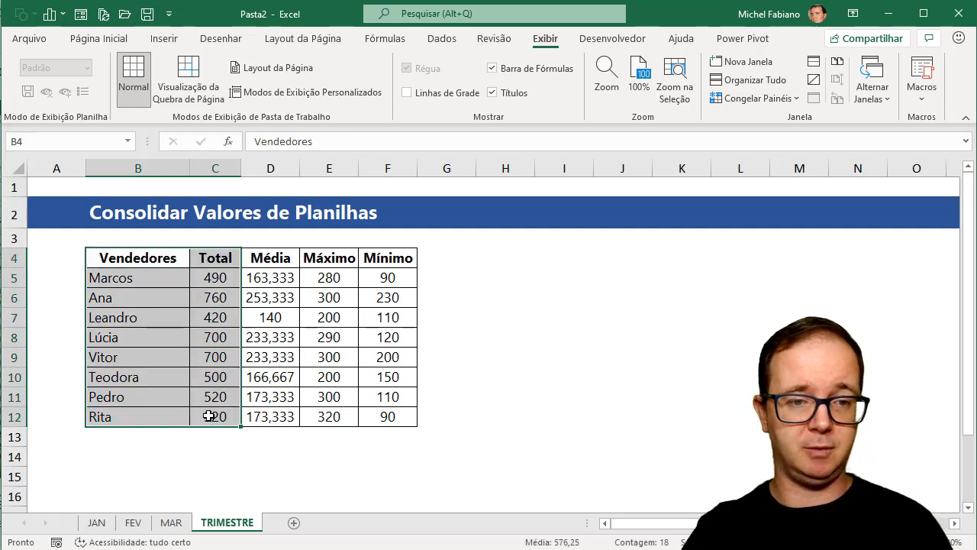
left_click(163, 38)
left_click(400, 62)
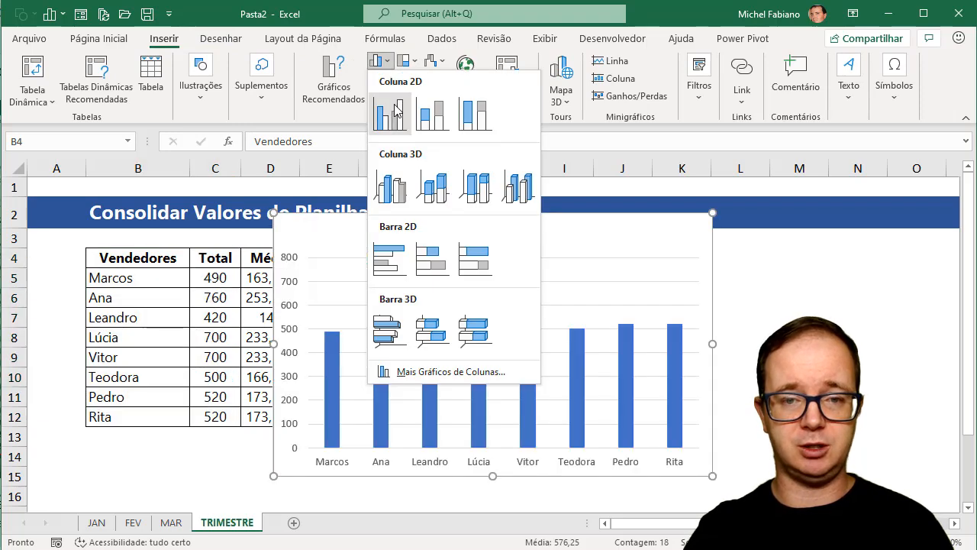
left_click(389, 111)
Step: Shrink the Total chart and place it directly beside the summary table, spanning about rows 4 to 12
left_click_drag(274, 213, 486, 249)
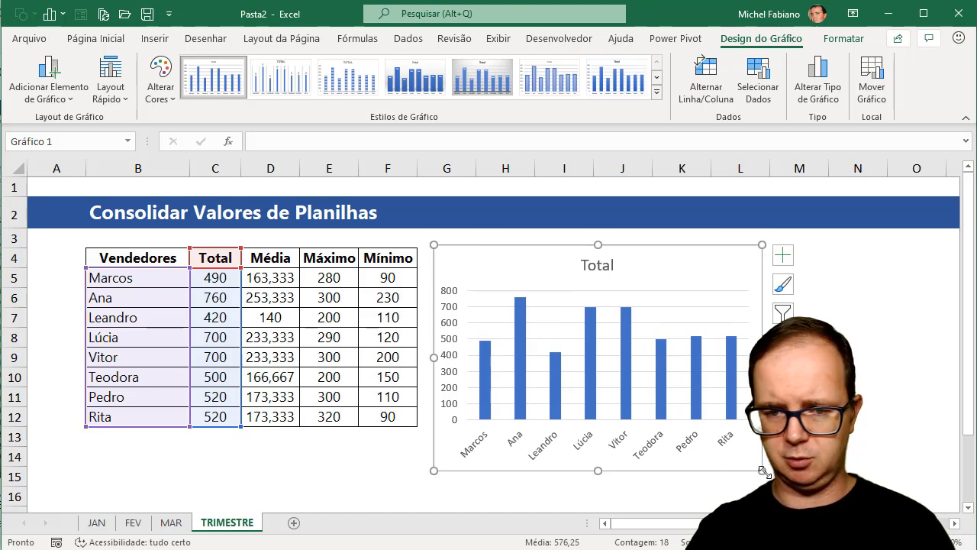
left_click_drag(762, 466, 761, 428)
left_click(854, 416)
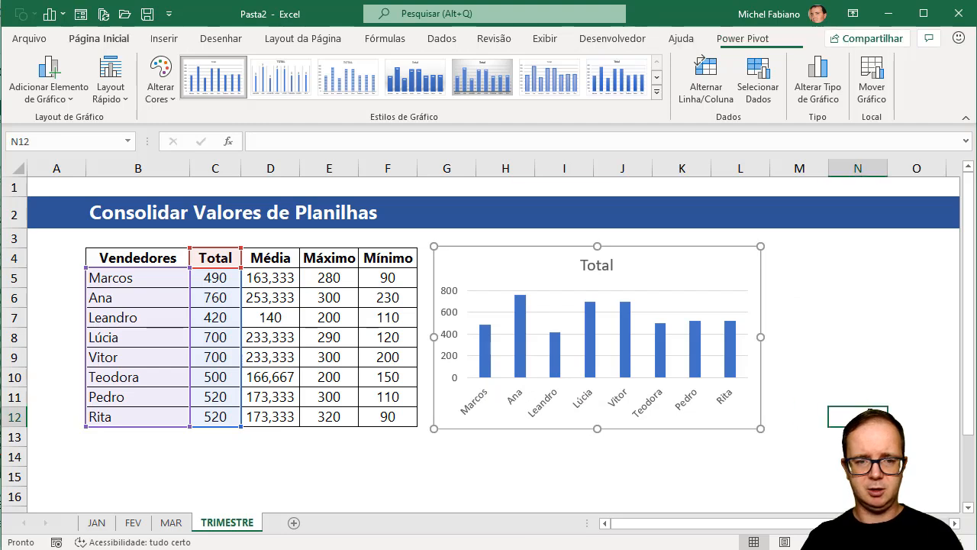
Step: Insert a 2D clustered bar chart from B4:B12 and E4:F12, and shrink it to sit just right of the Total chart
left_click(162, 258)
left_click_drag(155, 292, 148, 417)
left_click_drag(345, 253, 401, 414)
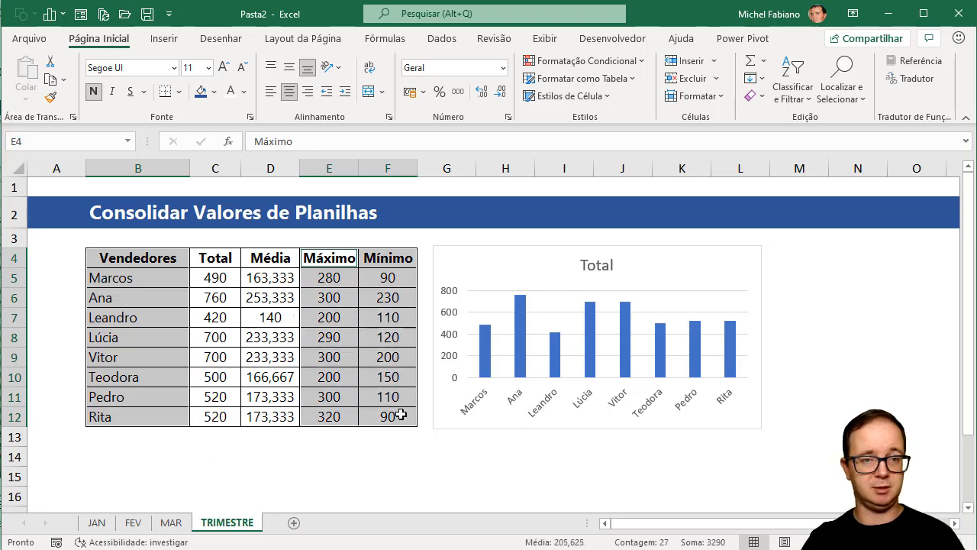
left_click(164, 38)
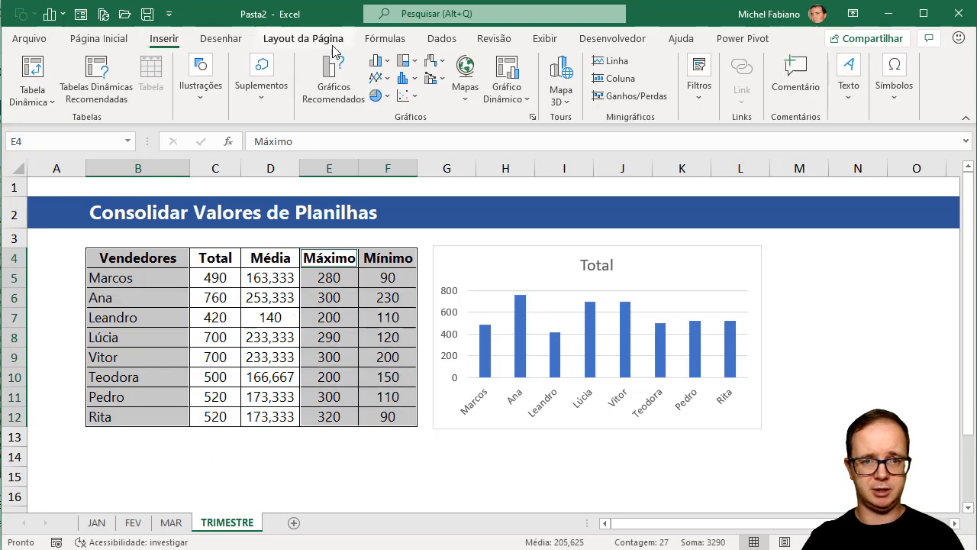
left_click(384, 62)
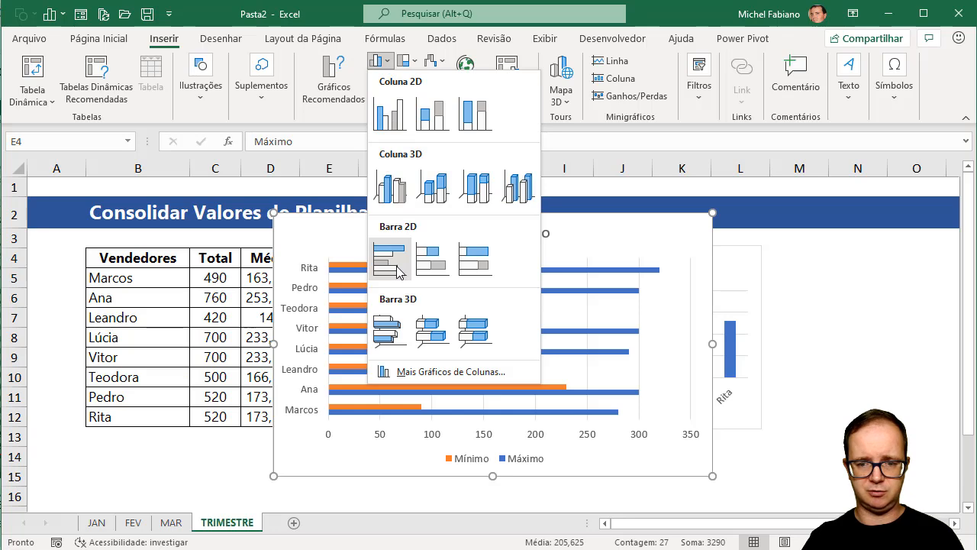
left_click(398, 273)
left_click_drag(709, 476, 849, 440)
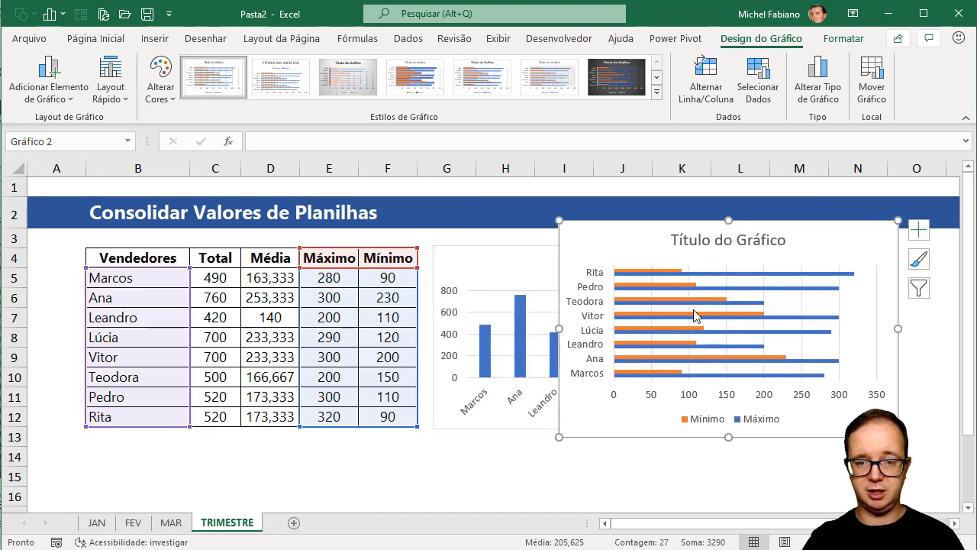
left_click_drag(564, 223, 818, 244)
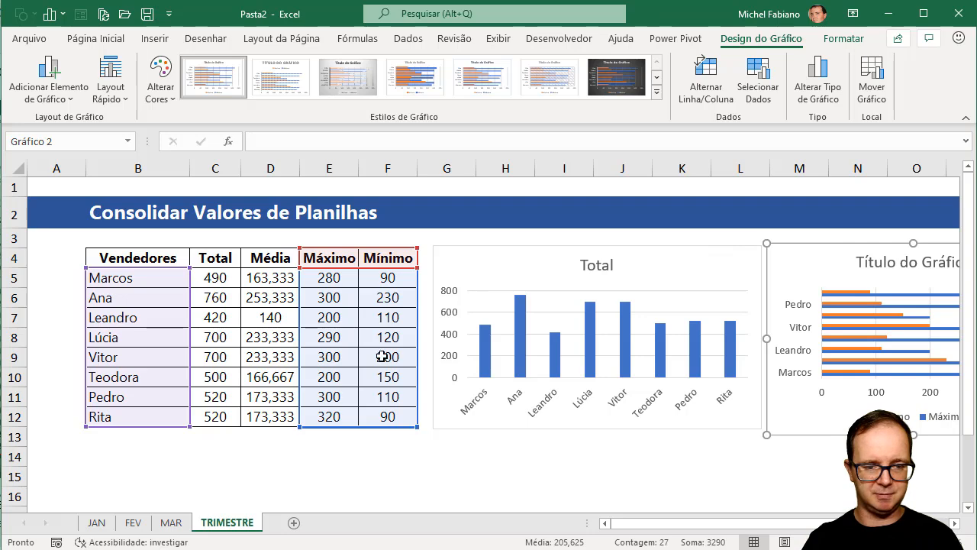
left_click(271, 444)
key("Return")
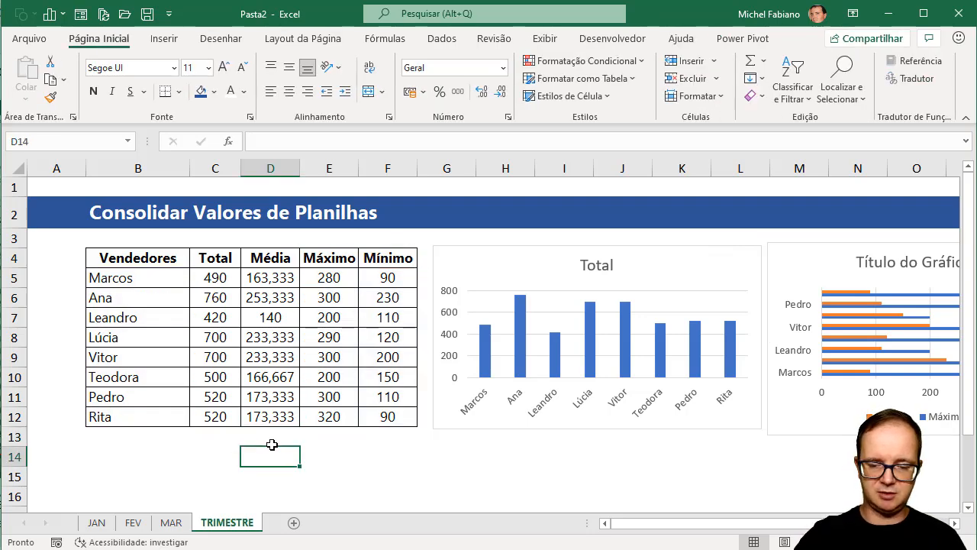
type("=")
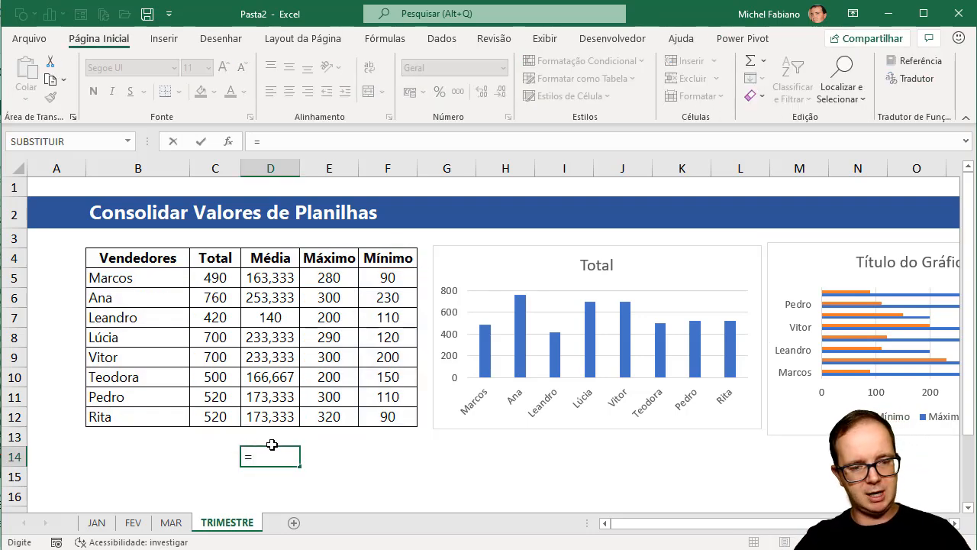
type("'*")
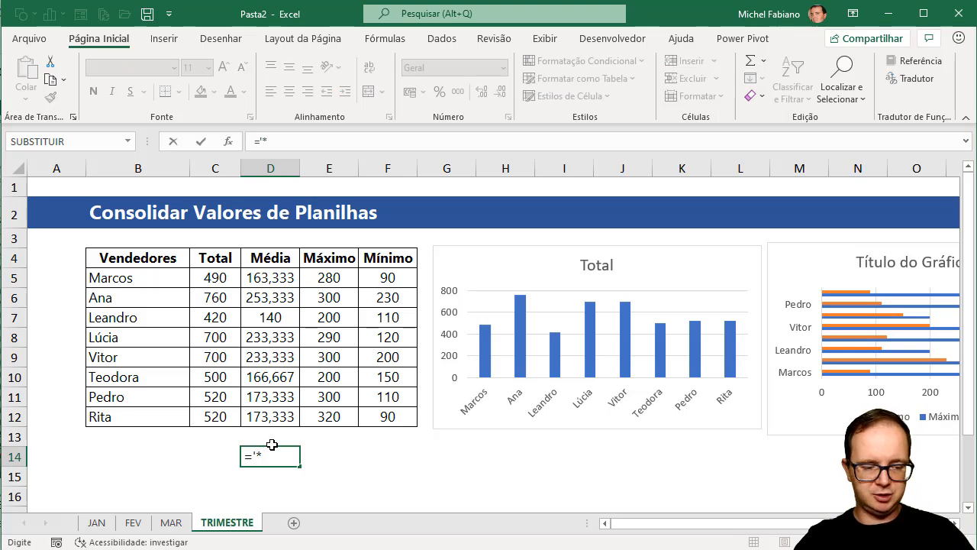
type("'!")
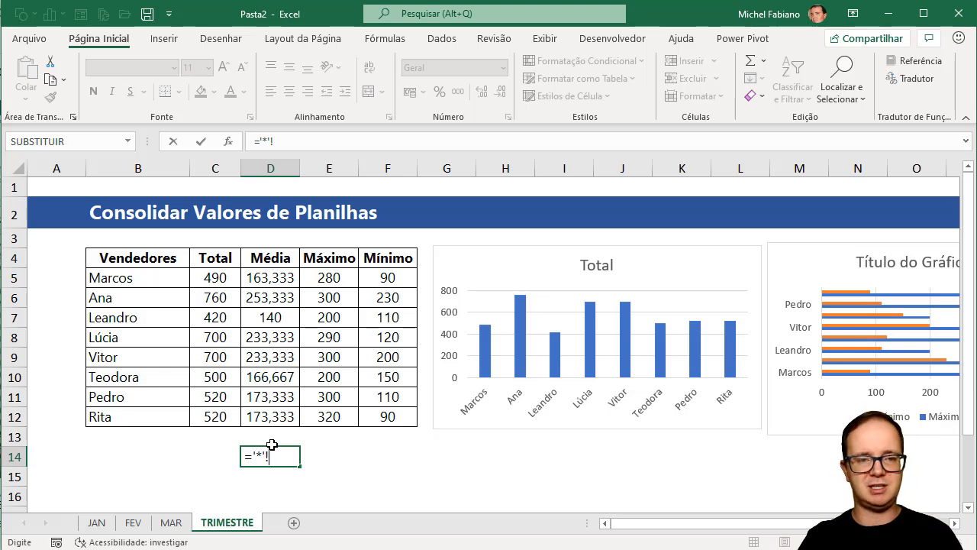
key("Escape")
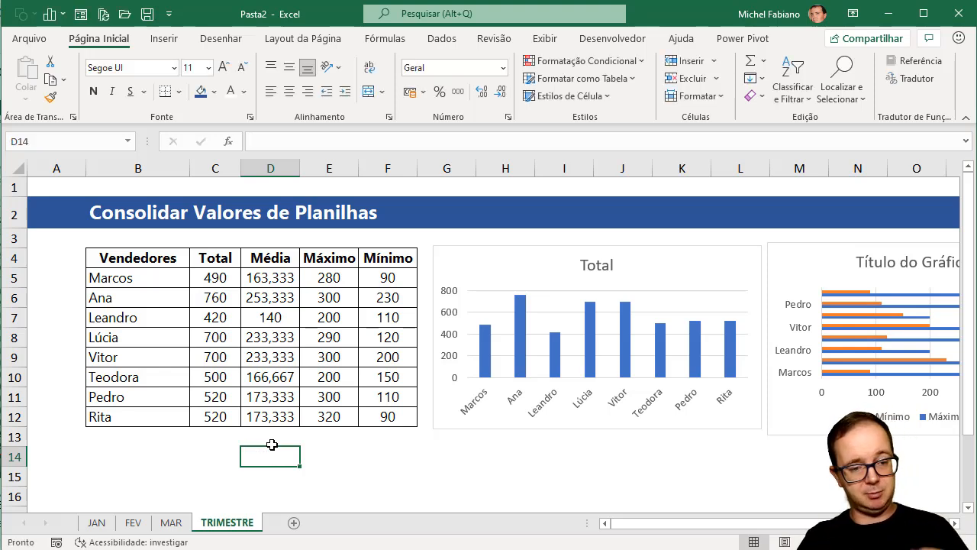
Step: Review cell C5 on the JAN, FEV and MAR sheets, and return to the TRIMESTRE summary
left_click(97, 523)
left_click(212, 280)
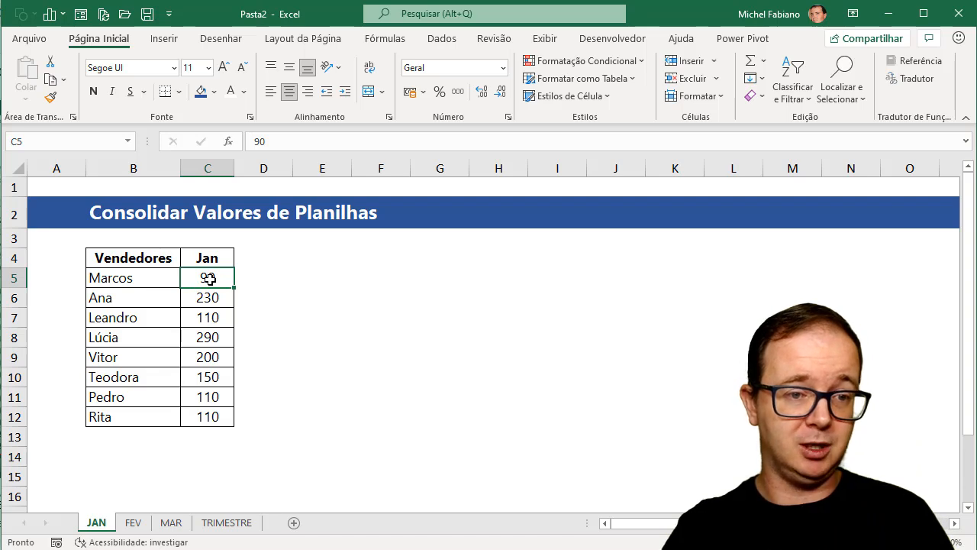
left_click_drag(194, 280, 186, 277)
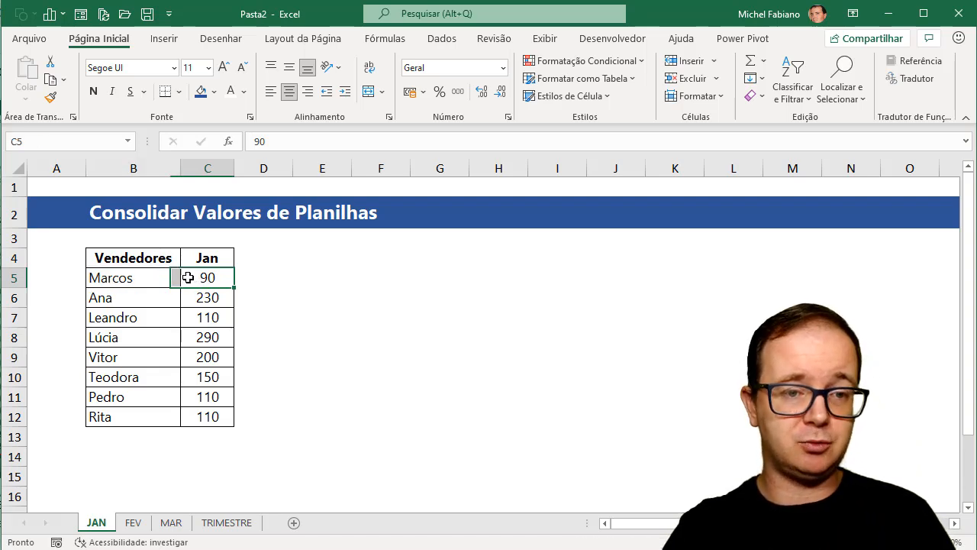
left_click(132, 523)
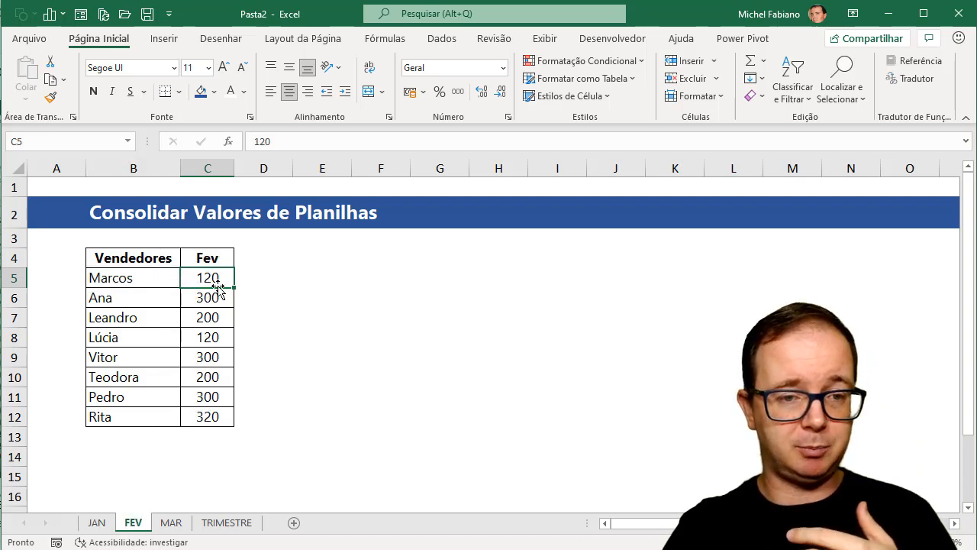
left_click(171, 524)
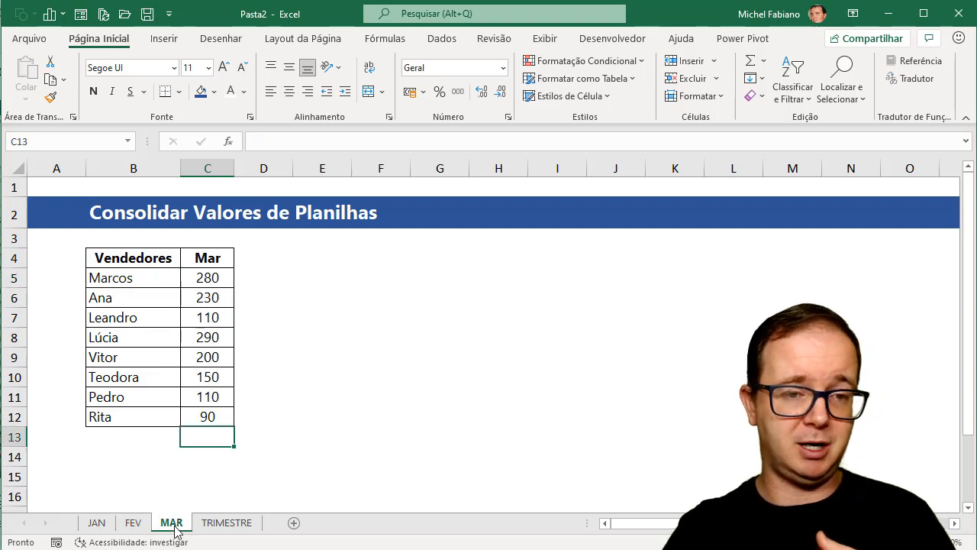
left_click(222, 283)
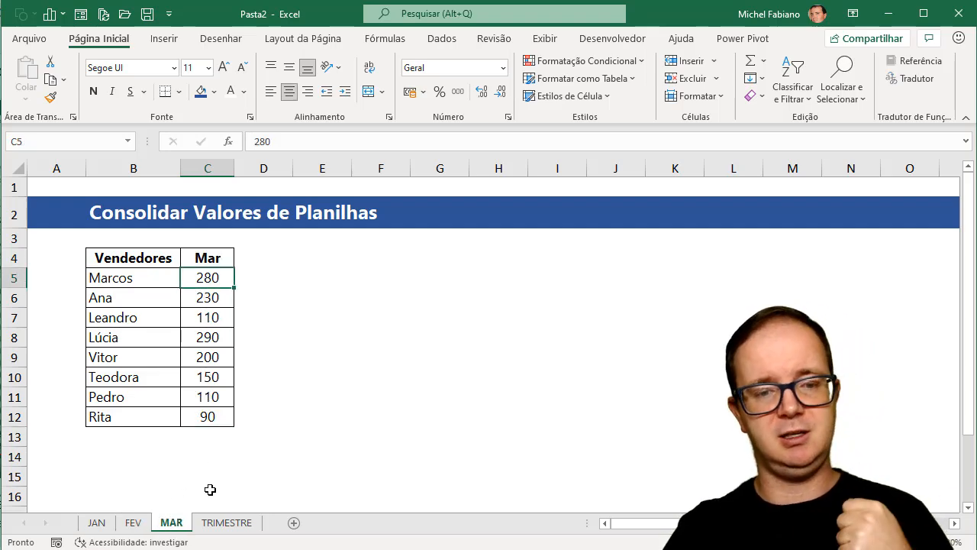
left_click(218, 525)
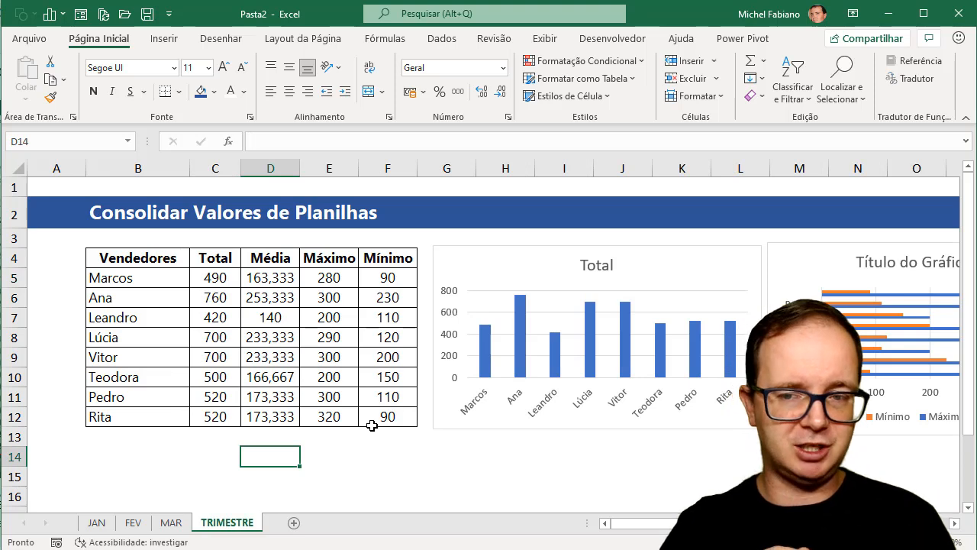